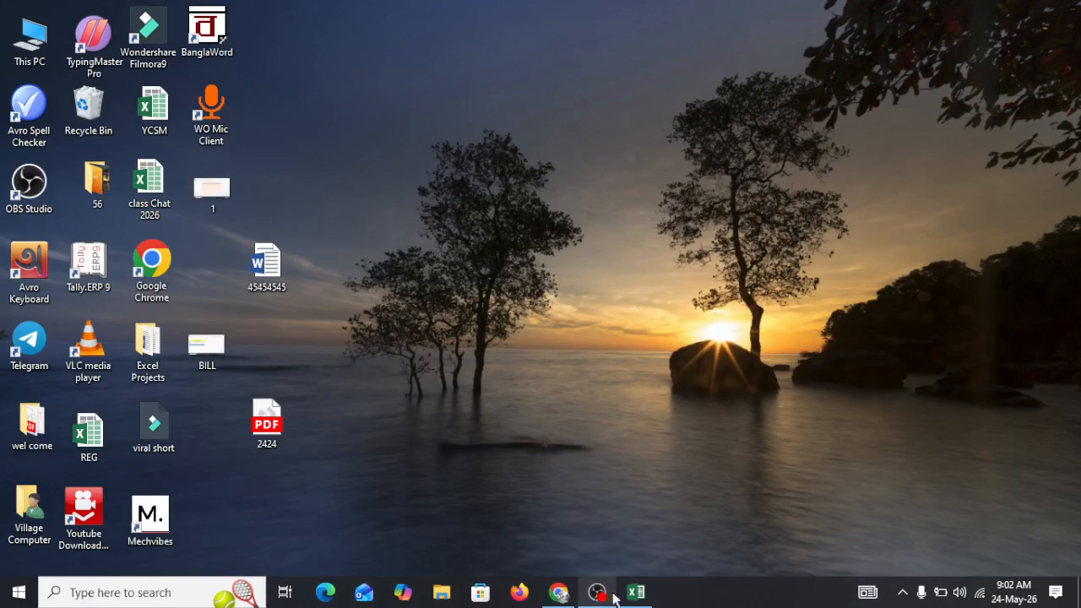
Step: Switch to the Book1 marks sheet in Excel and look over the empty TOTAL, AVERAGE and RESULT cells in row 2
{"action": "left_click", "coordinate": [638, 592]}
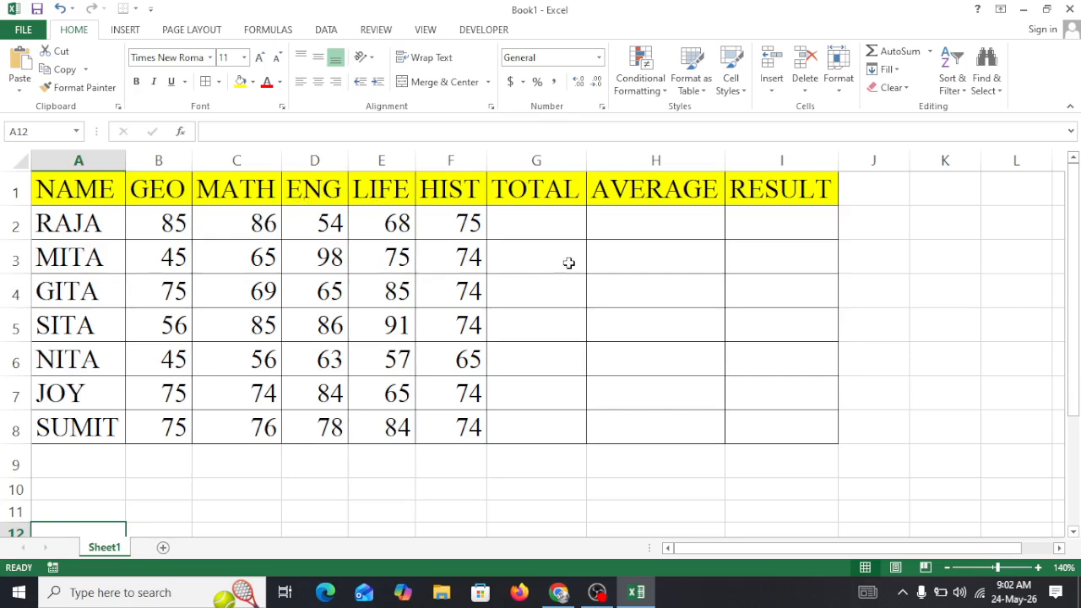
{"action": "left_click", "coordinate": [538, 226]}
{"action": "left_click", "coordinate": [676, 236]}
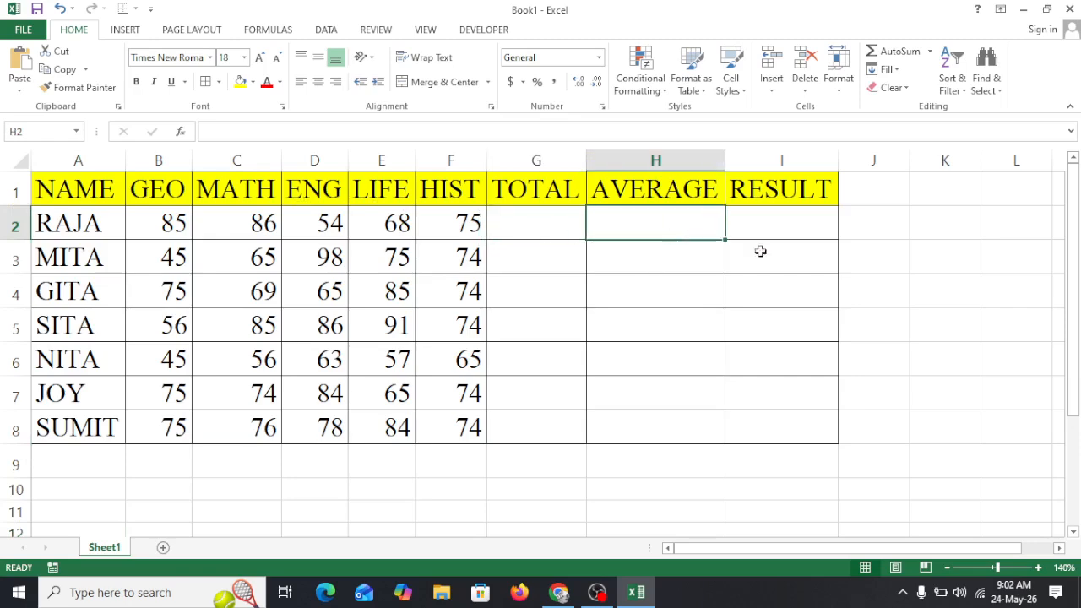
{"action": "left_click", "coordinate": [797, 232]}
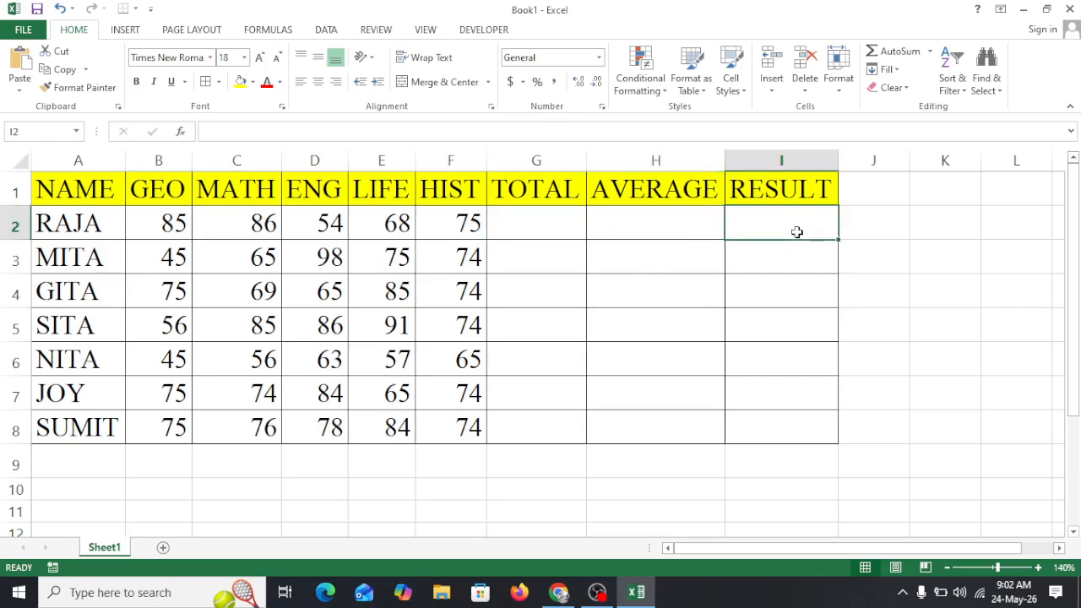
Step: Total the subject marks in B2:F2 into G2 with AutoSum's Sum function
{"action": "left_click", "coordinate": [538, 223]}
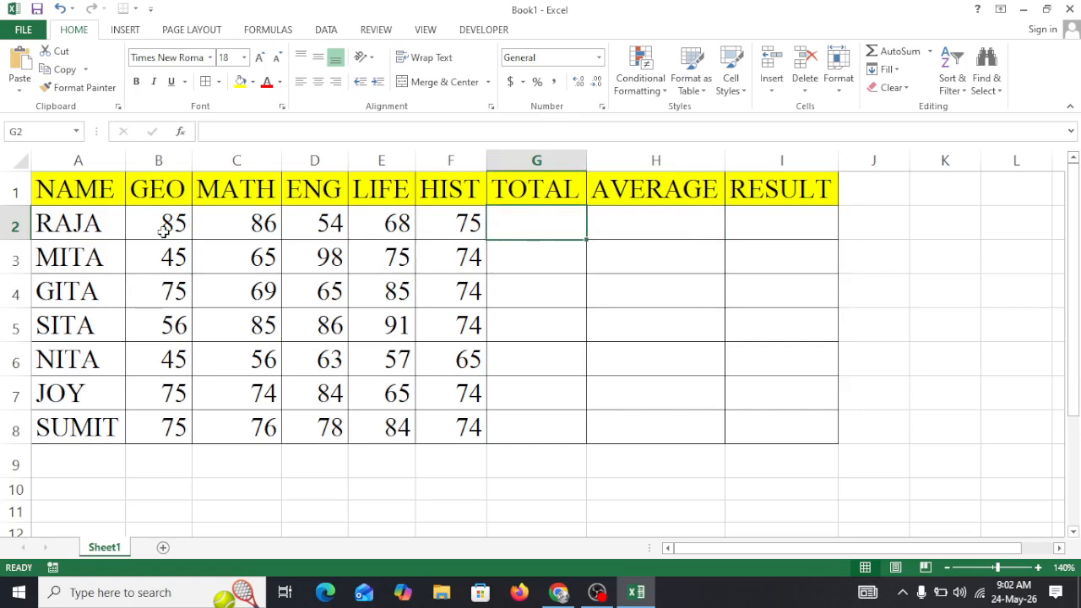
{"action": "left_click_drag", "start_coordinate": [163, 233], "coordinate": [437, 234]}
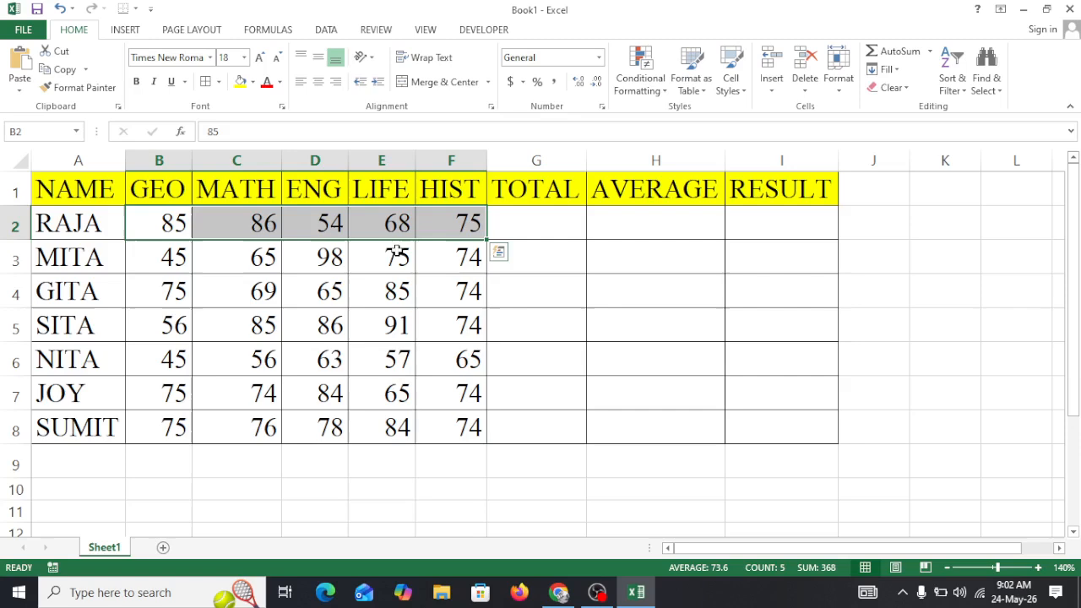
{"action": "left_click", "coordinate": [930, 52]}
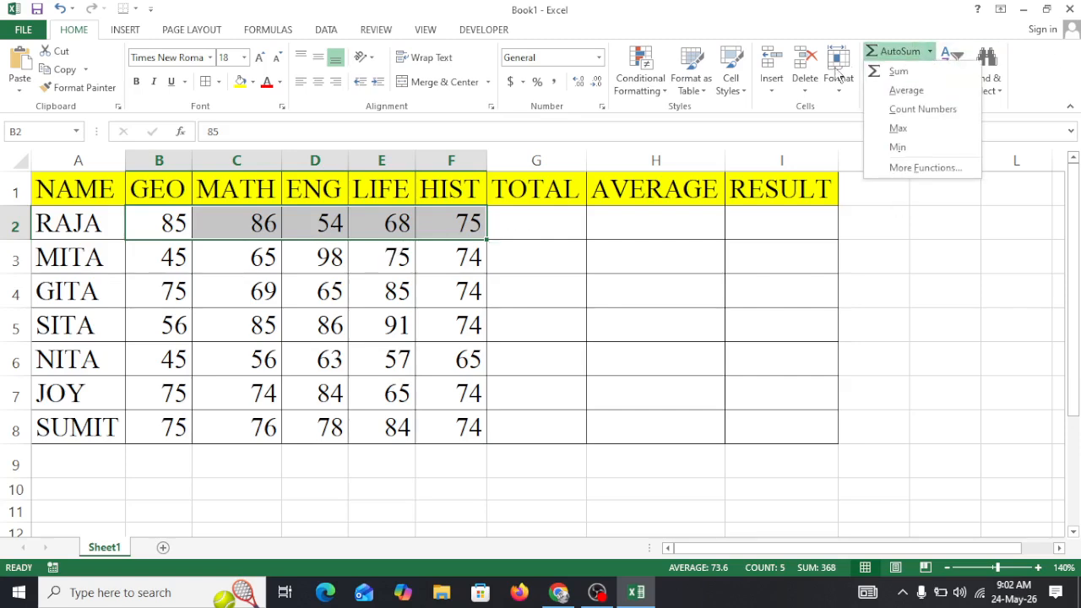
{"action": "left_click", "coordinate": [900, 72]}
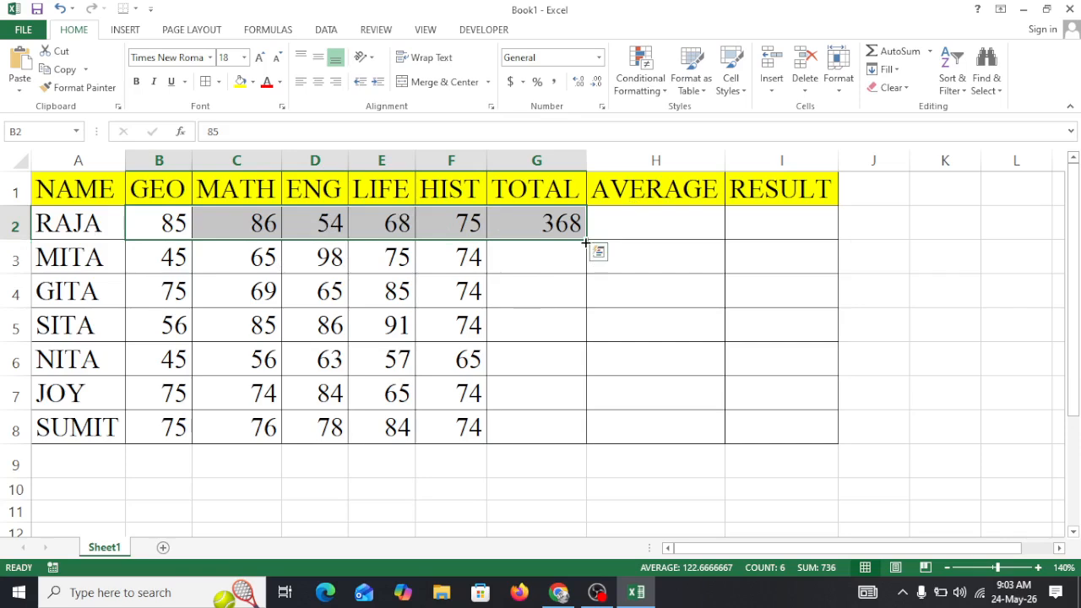
Step: Try to fill the whole selected row B2:G2 down to row 8, and undo that fill
{"action": "left_click_drag", "start_coordinate": [587, 240], "coordinate": [565, 436]}
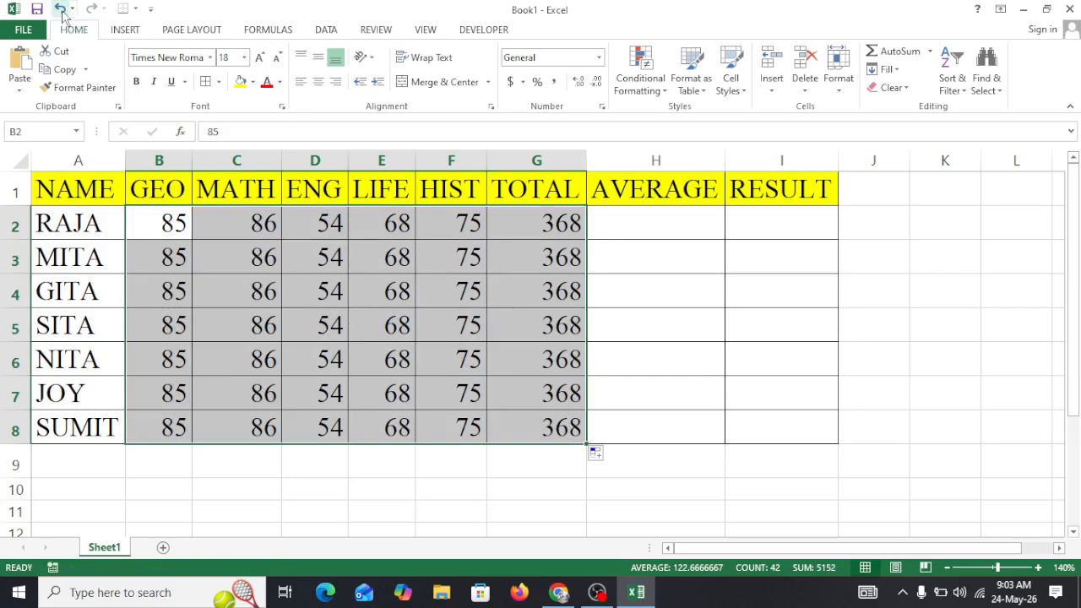
{"action": "left_click", "coordinate": [61, 10]}
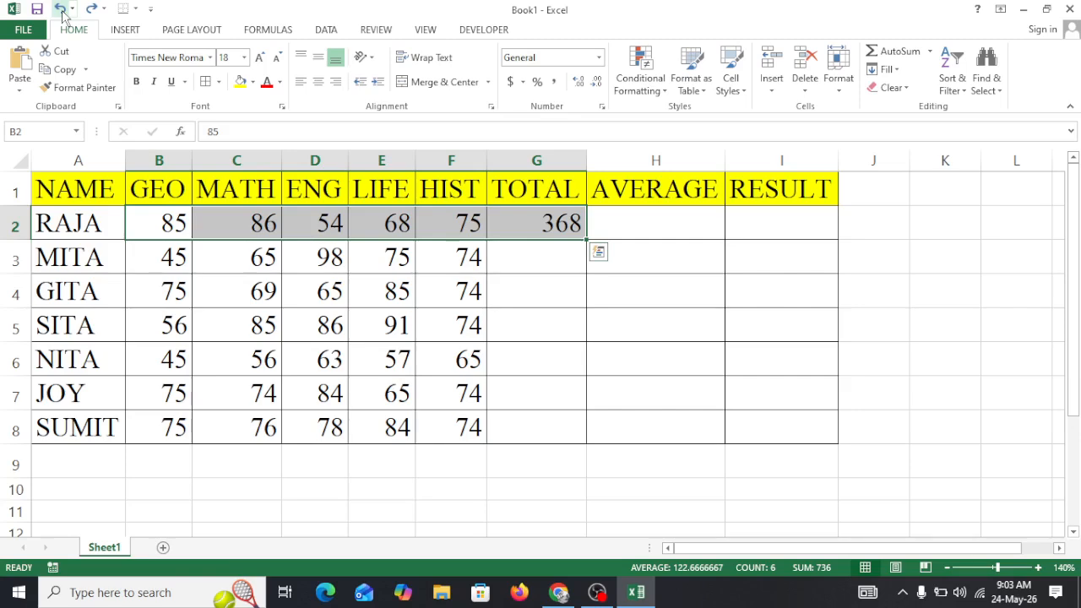
Step: Fill only the SUM formula from G2 down to G8 and check the formula in G2
{"action": "left_click", "coordinate": [523, 233]}
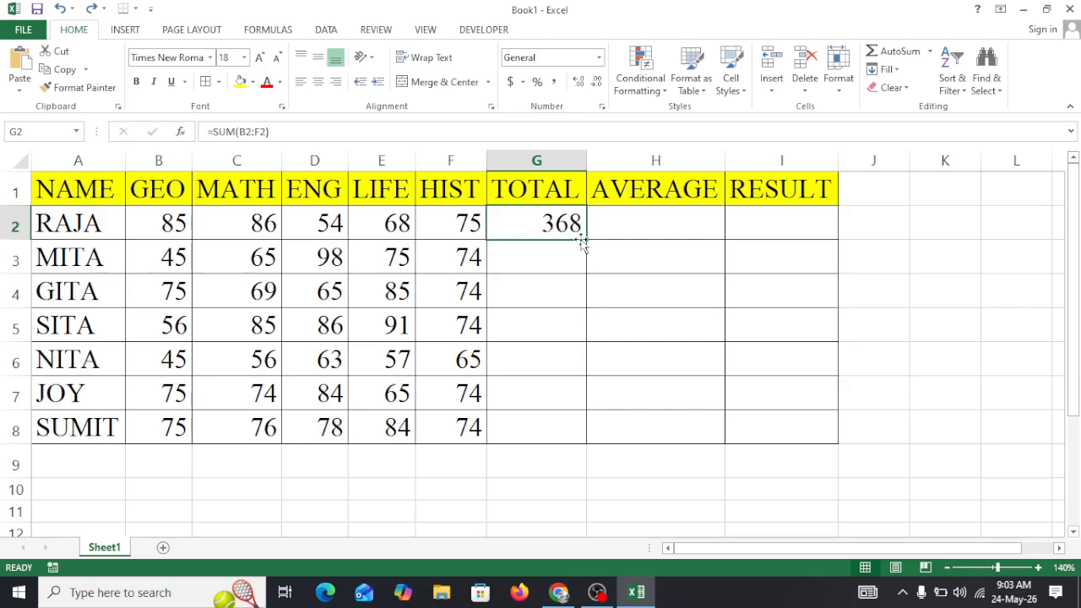
{"action": "left_click_drag", "start_coordinate": [587, 239], "coordinate": [580, 428]}
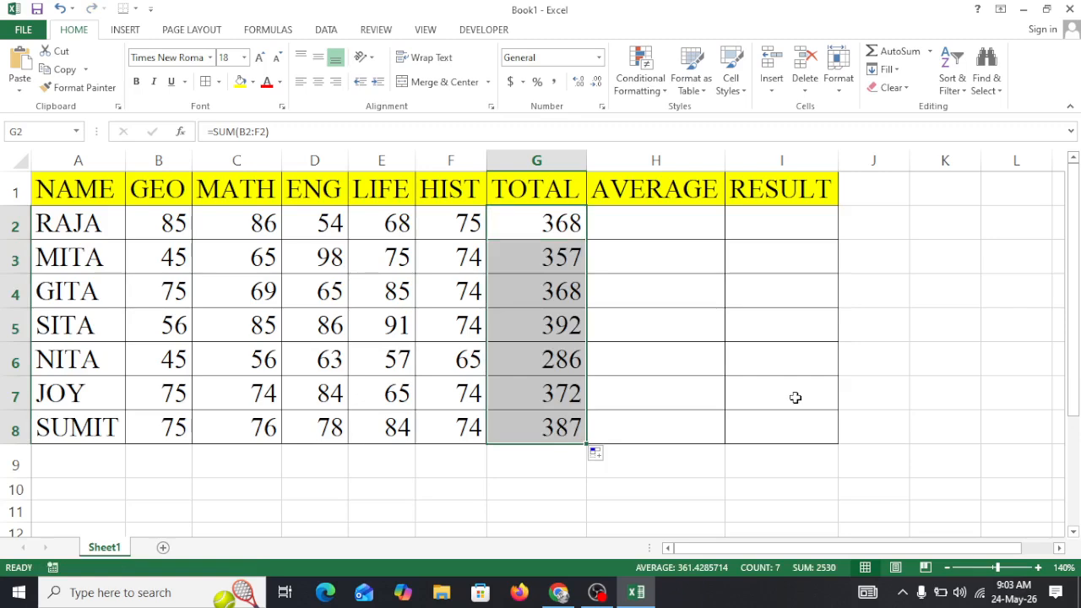
{"action": "left_click", "coordinate": [795, 397]}
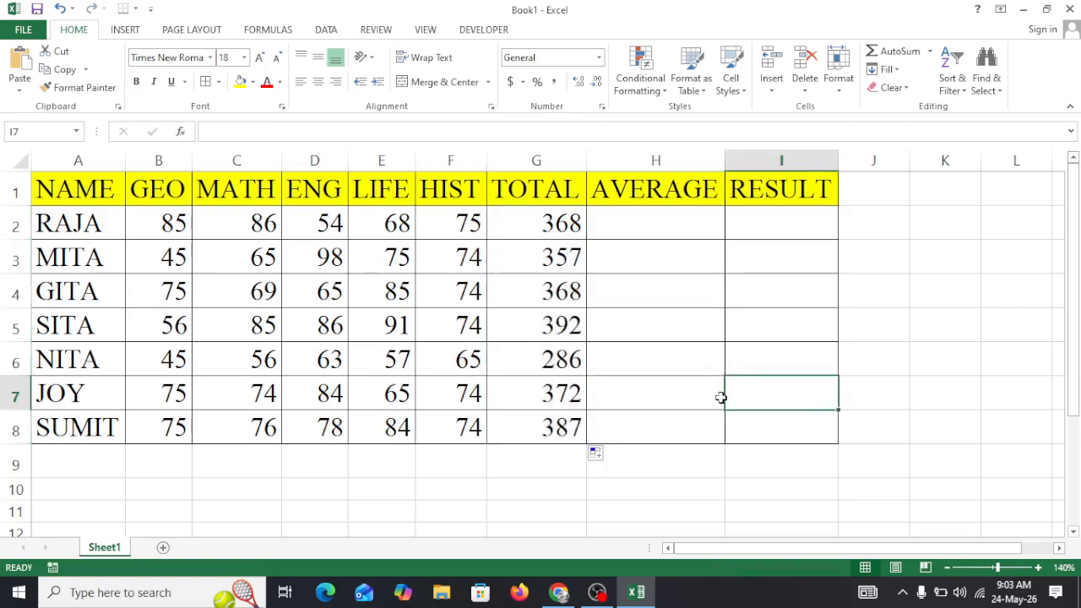
{"action": "left_click", "coordinate": [541, 230]}
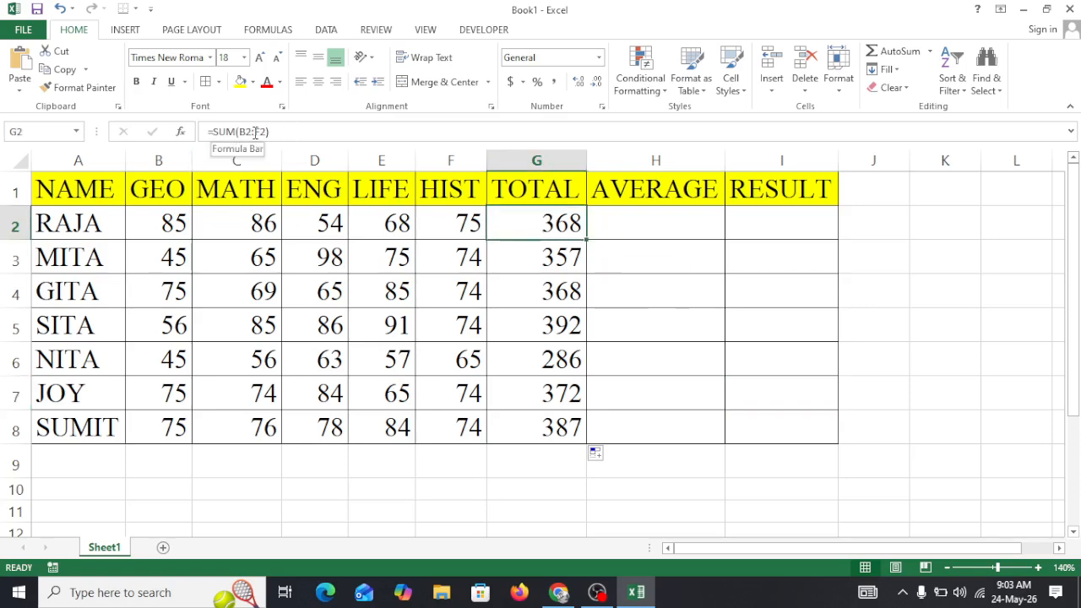
{"action": "left_click", "coordinate": [679, 287]}
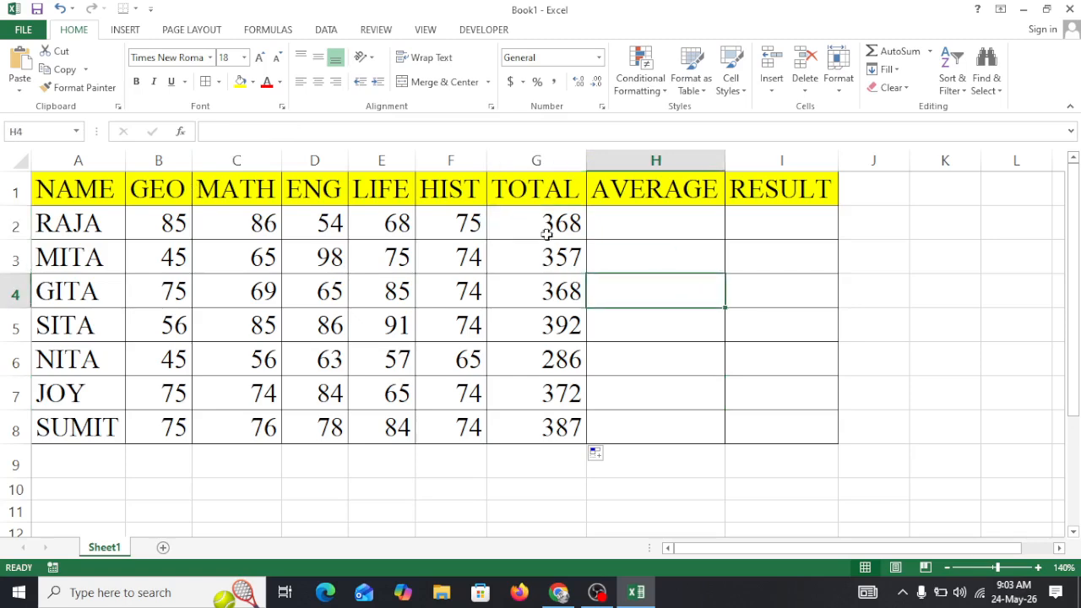
Step: Clear the totals in G2:G8
{"action": "left_click_drag", "start_coordinate": [547, 235], "coordinate": [545, 427]}
{"action": "key", "text": "Delete"}
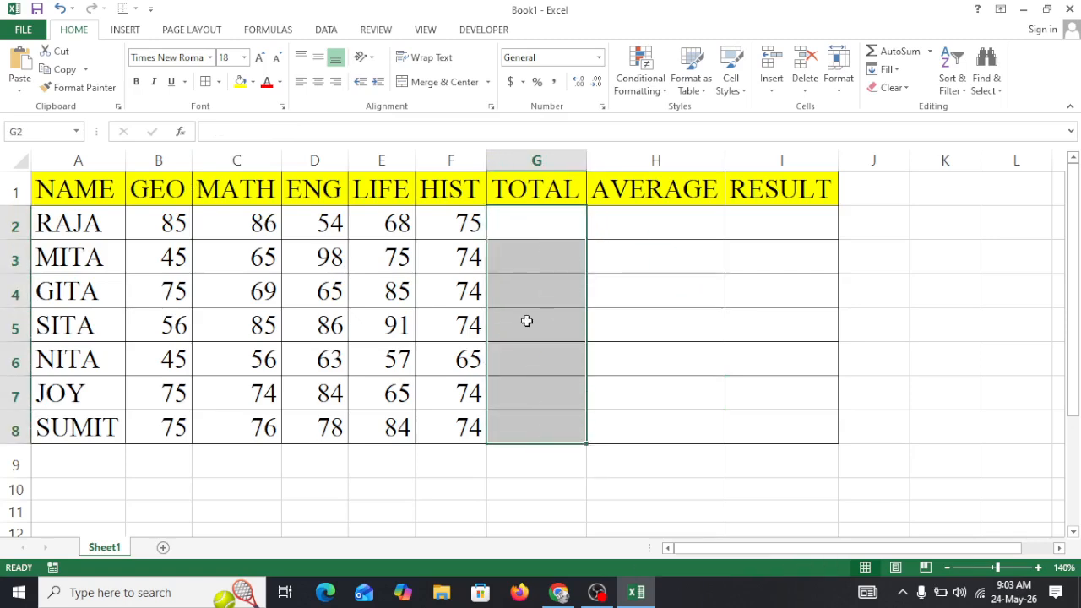
Step: Enter the formula =sum(B2:F2) in G2 and fill it down the TOTAL column to G8
{"action": "left_click", "coordinate": [538, 214]}
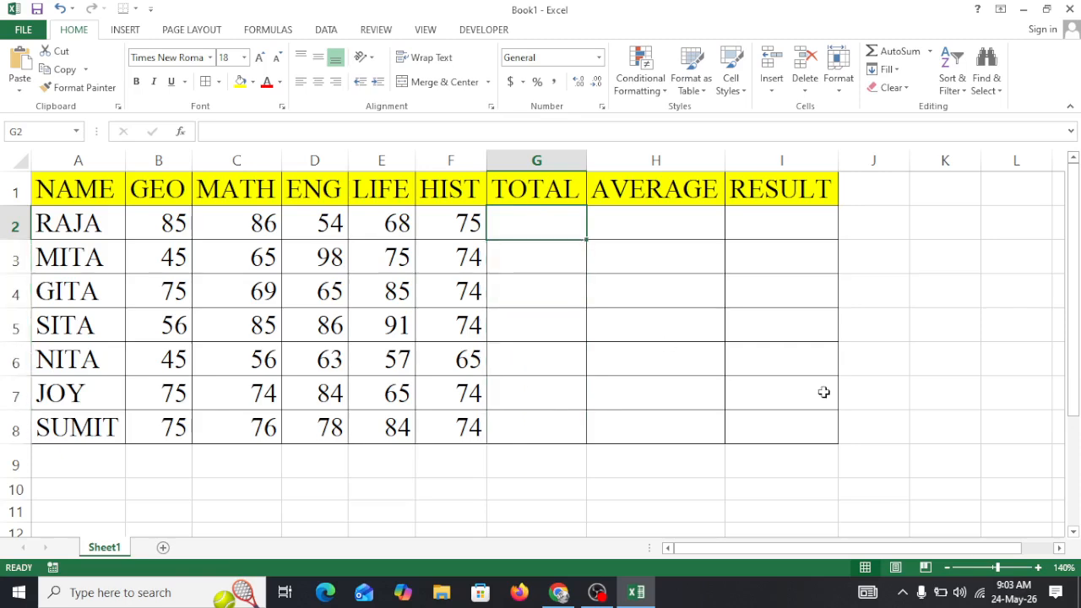
{"action": "type", "text": "=su"}
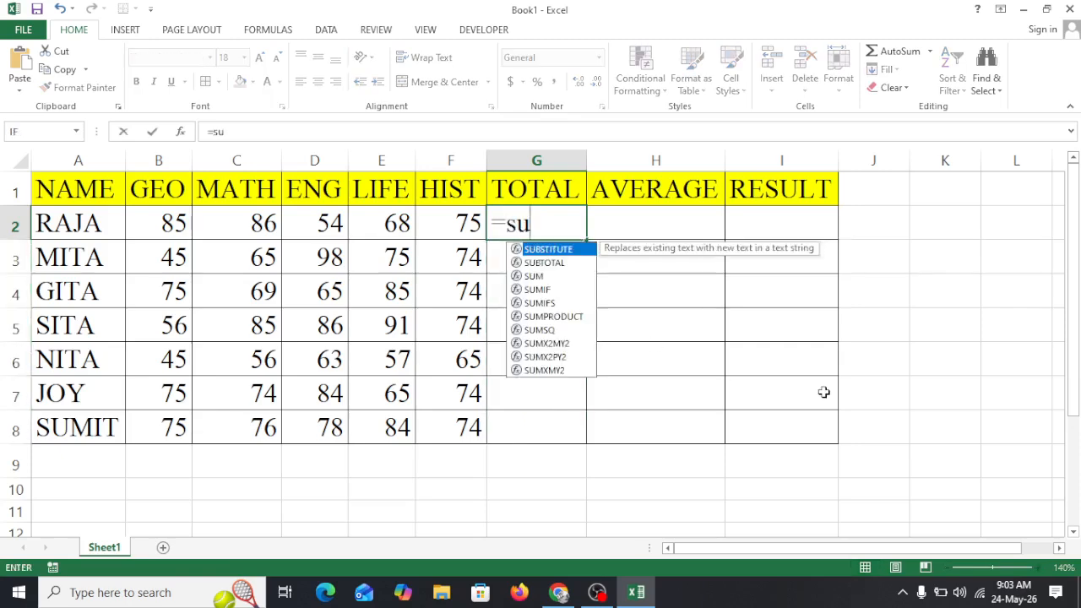
{"action": "type", "text": "m("}
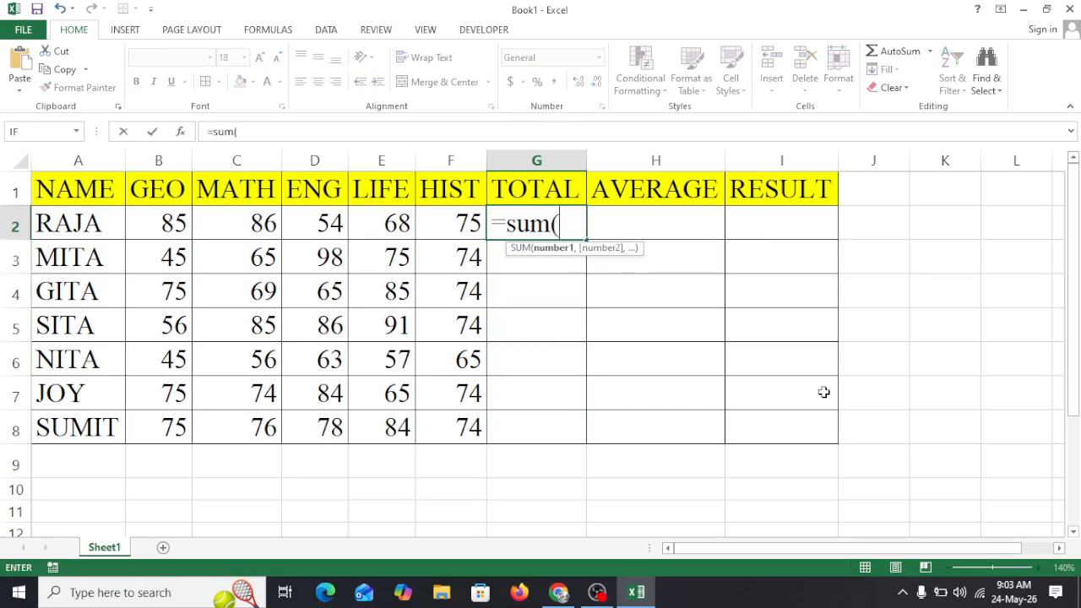
{"action": "left_click", "coordinate": [164, 224]}
{"action": "left_click_drag", "start_coordinate": [222, 224], "coordinate": [447, 227]}
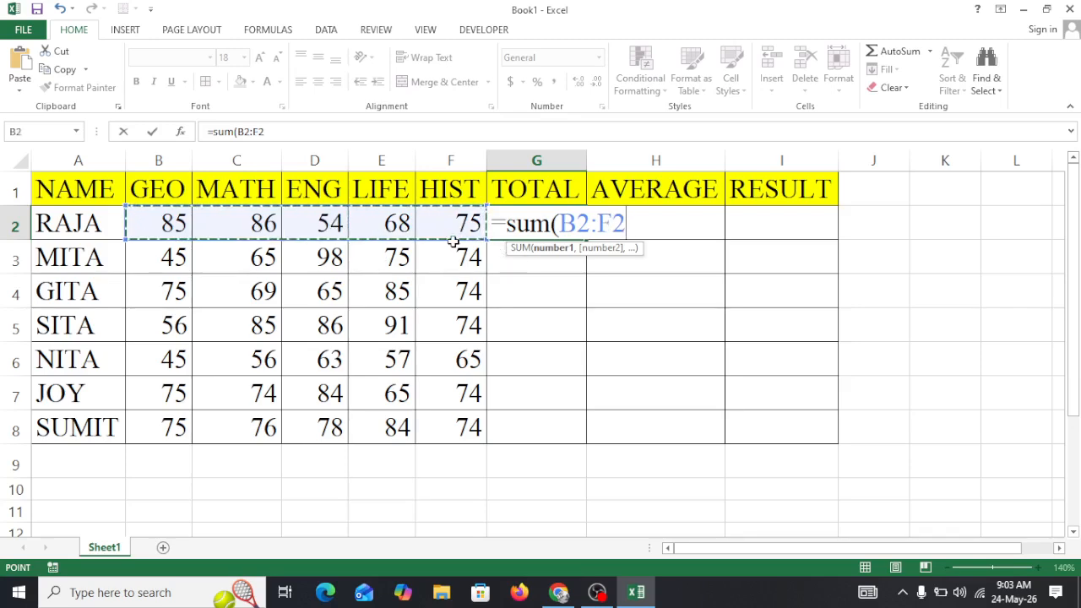
{"action": "type", "text": ")"}
{"action": "key", "text": "Return"}
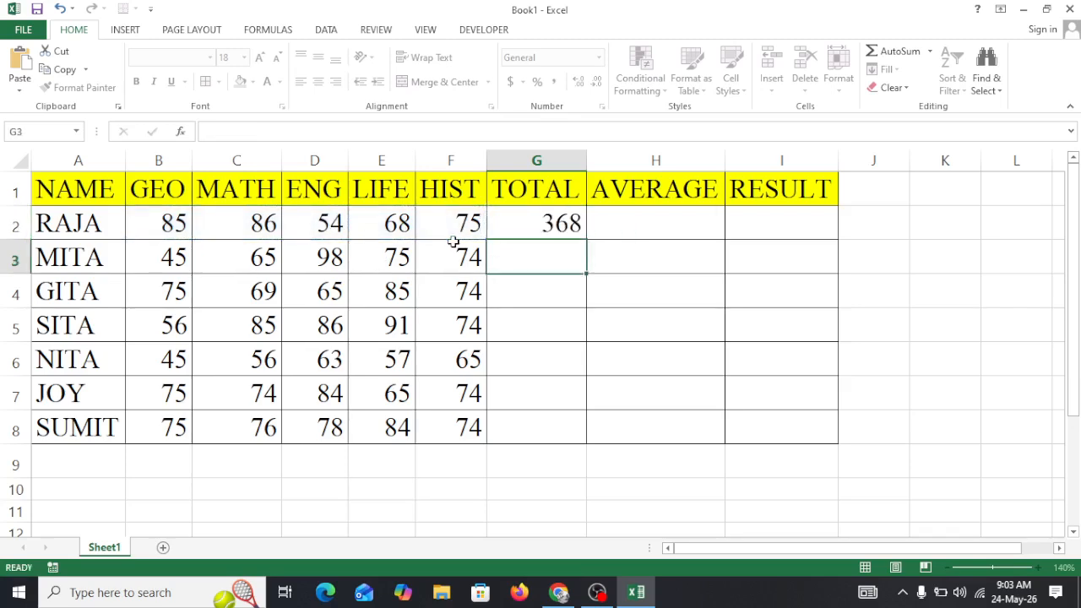
{"action": "left_click", "coordinate": [546, 225]}
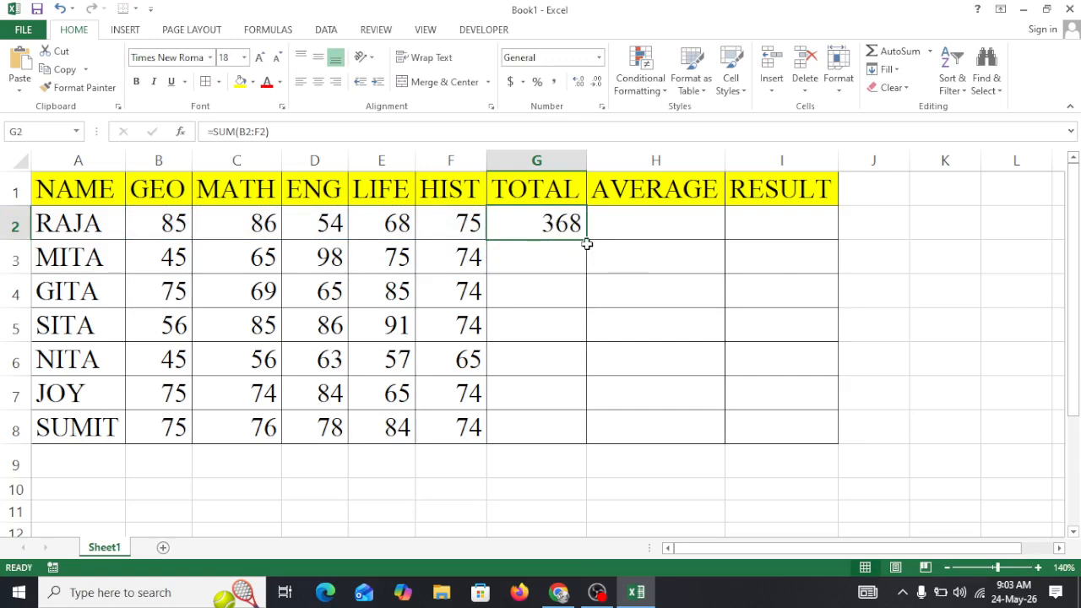
{"action": "left_click_drag", "start_coordinate": [587, 242], "coordinate": [586, 442]}
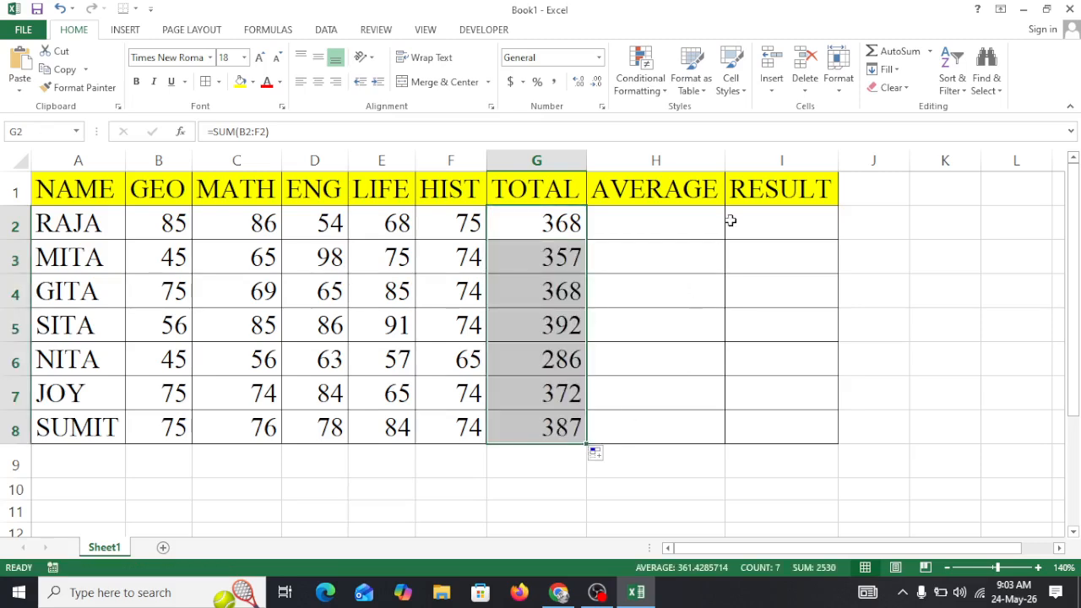
Step: Average the marks in B2:F2 into H2 with AutoSum's Average function and fill the formula down to H8
{"action": "left_click", "coordinate": [689, 221]}
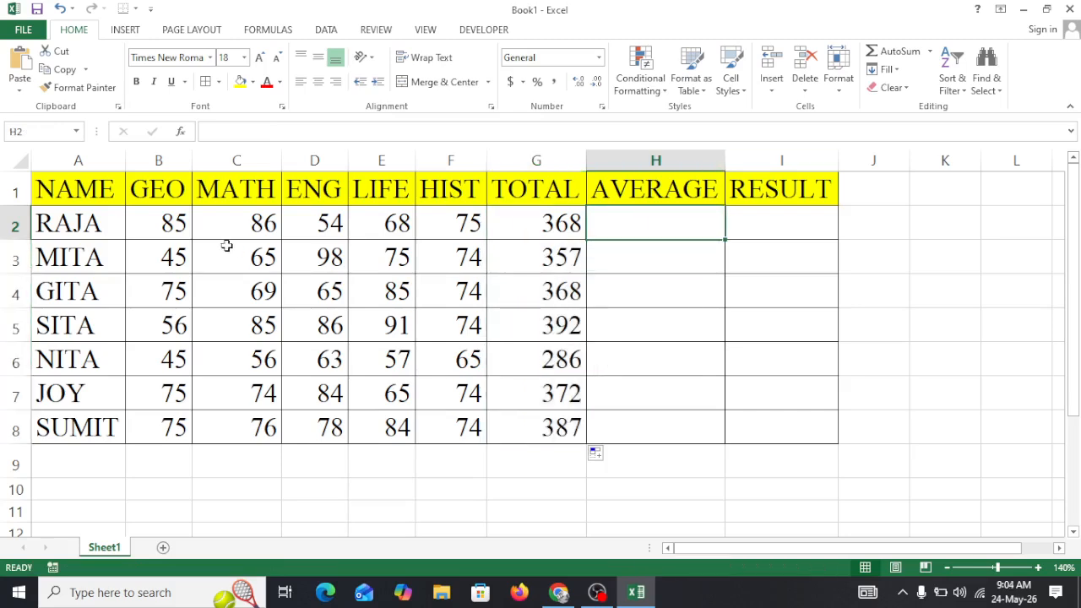
{"action": "left_click_drag", "start_coordinate": [169, 224], "coordinate": [425, 223]}
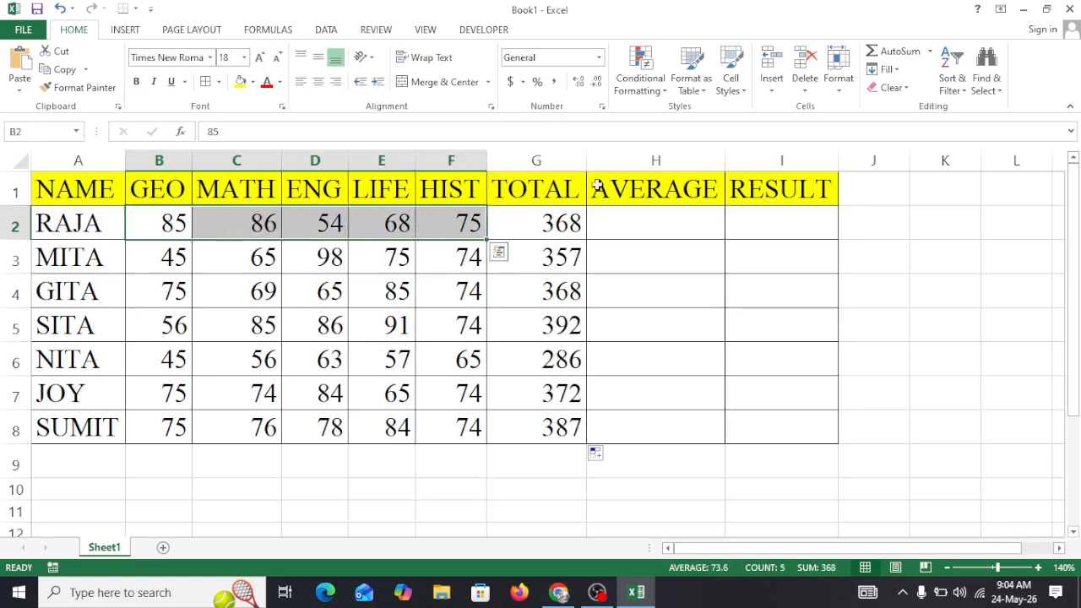
{"action": "left_click", "coordinate": [931, 51]}
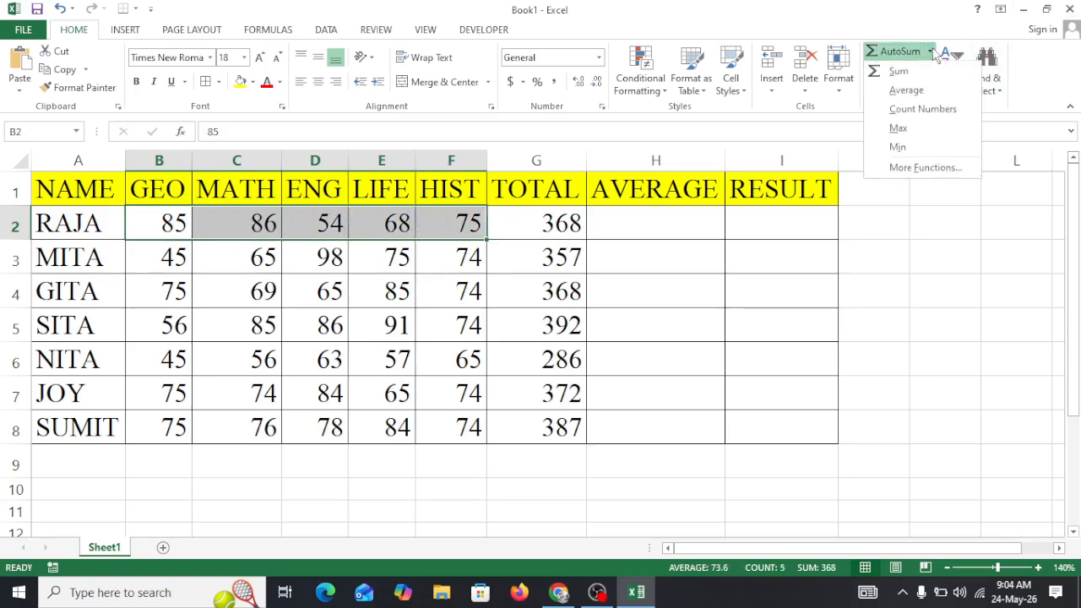
{"action": "left_click", "coordinate": [908, 91]}
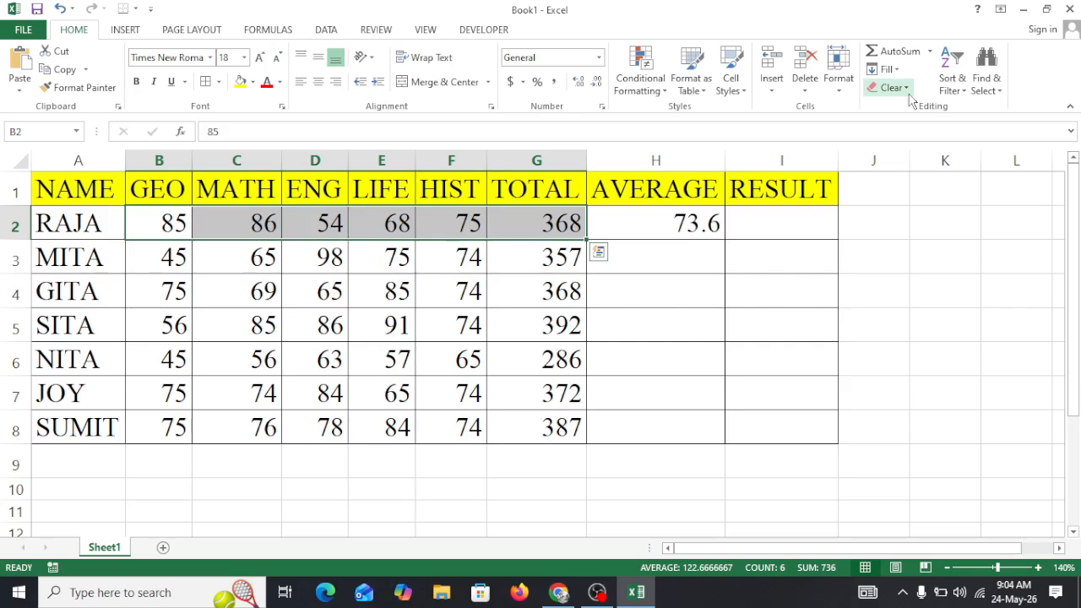
{"action": "left_click", "coordinate": [625, 225]}
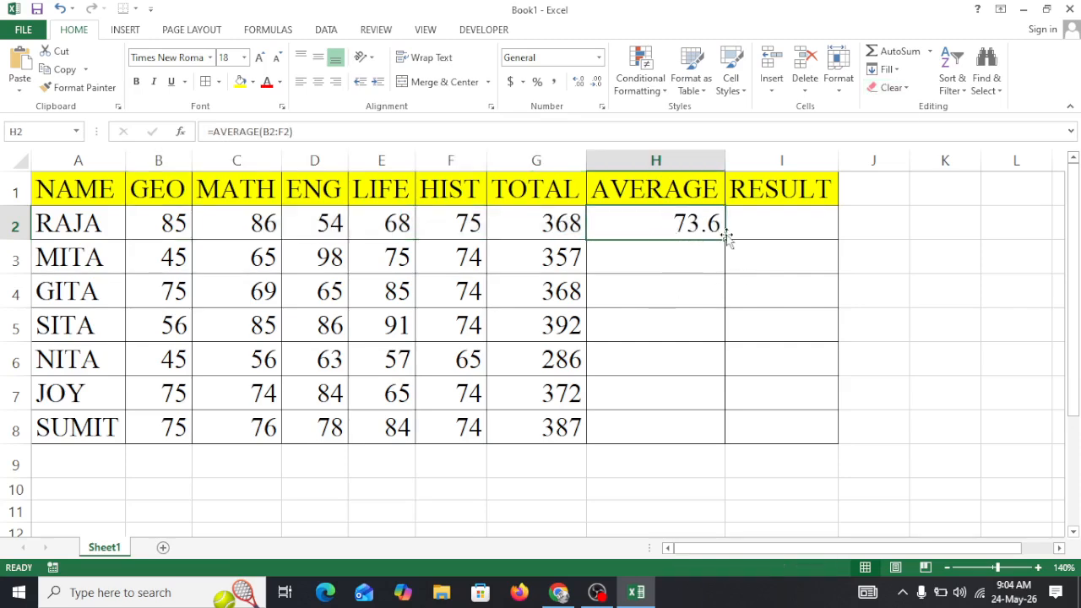
{"action": "left_click_drag", "start_coordinate": [724, 240], "coordinate": [720, 443]}
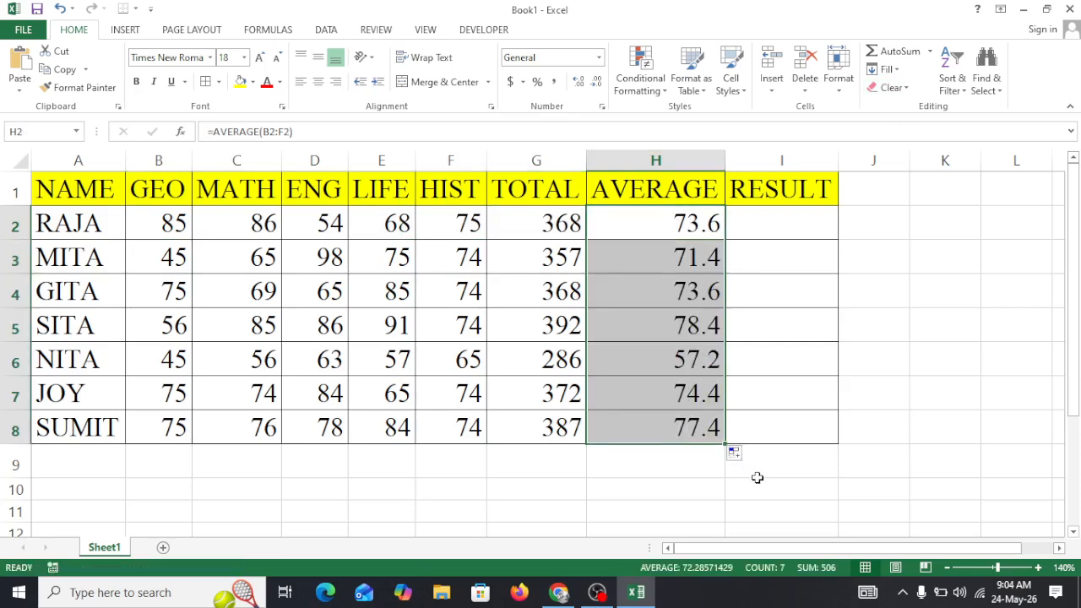
{"action": "left_click", "coordinate": [765, 503]}
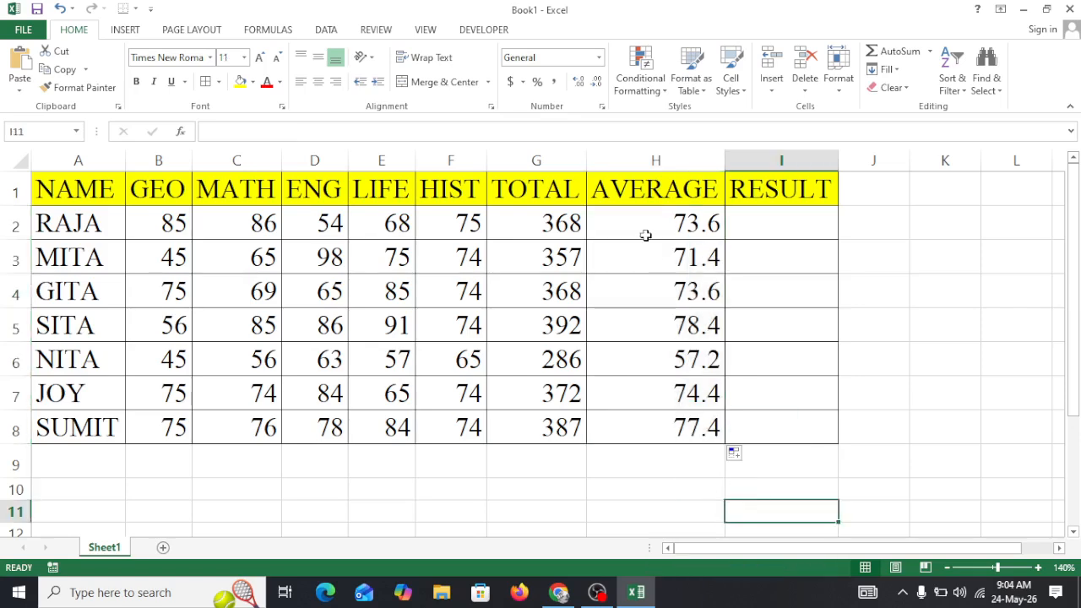
Step: Clear the AVERAGE column cells H2:H9
{"action": "left_click_drag", "start_coordinate": [645, 234], "coordinate": [655, 457]}
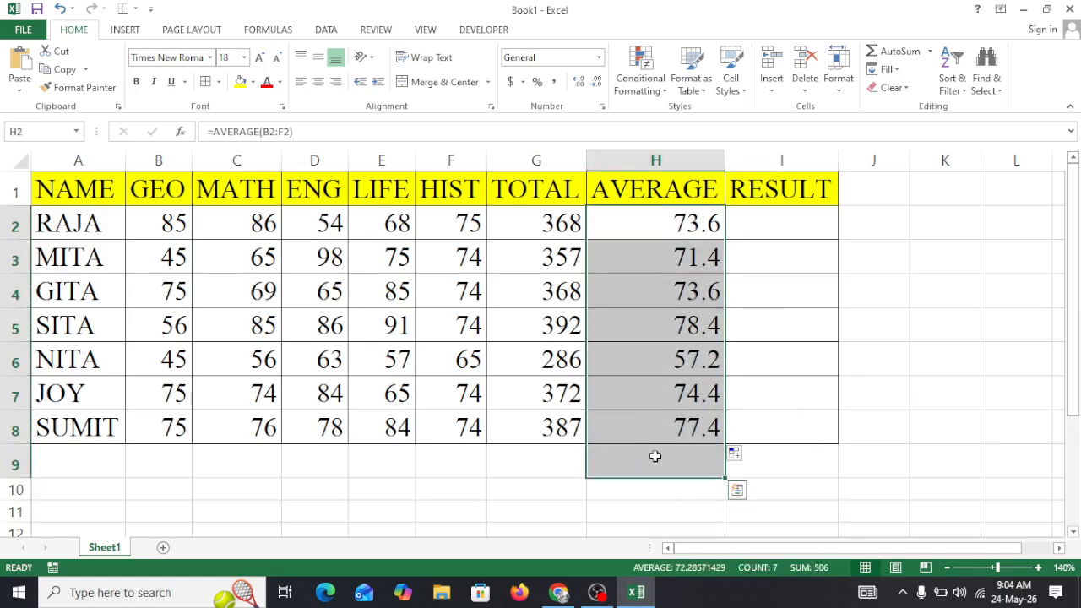
{"action": "key", "text": "Delete"}
Step: Enter the formula =average(B2:F2) in H2 and fill it down the AVERAGE column to H8
{"action": "left_click", "coordinate": [649, 226]}
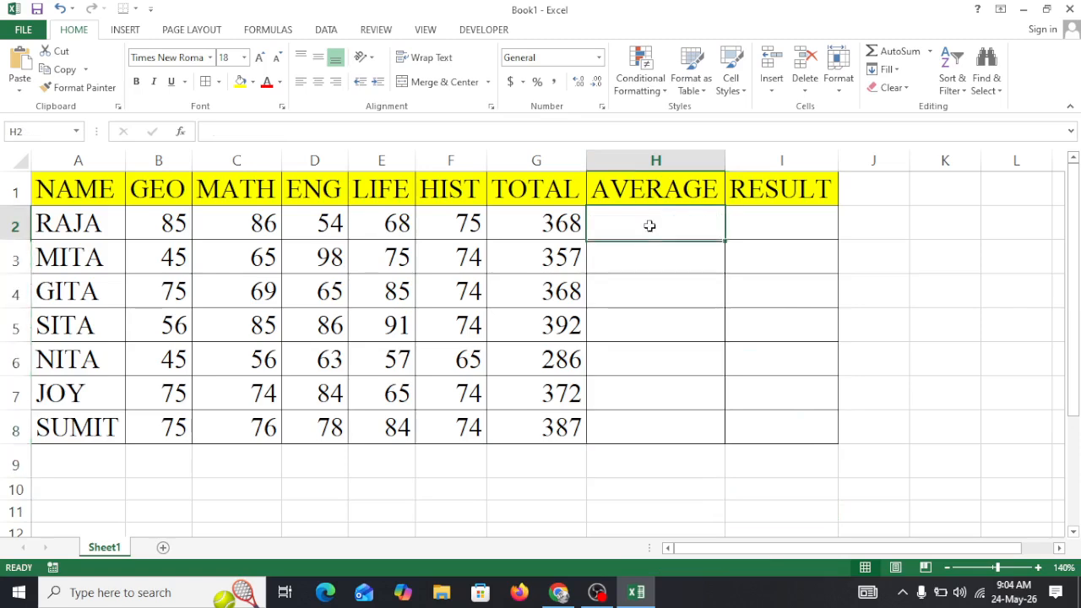
{"action": "type", "text": "="}
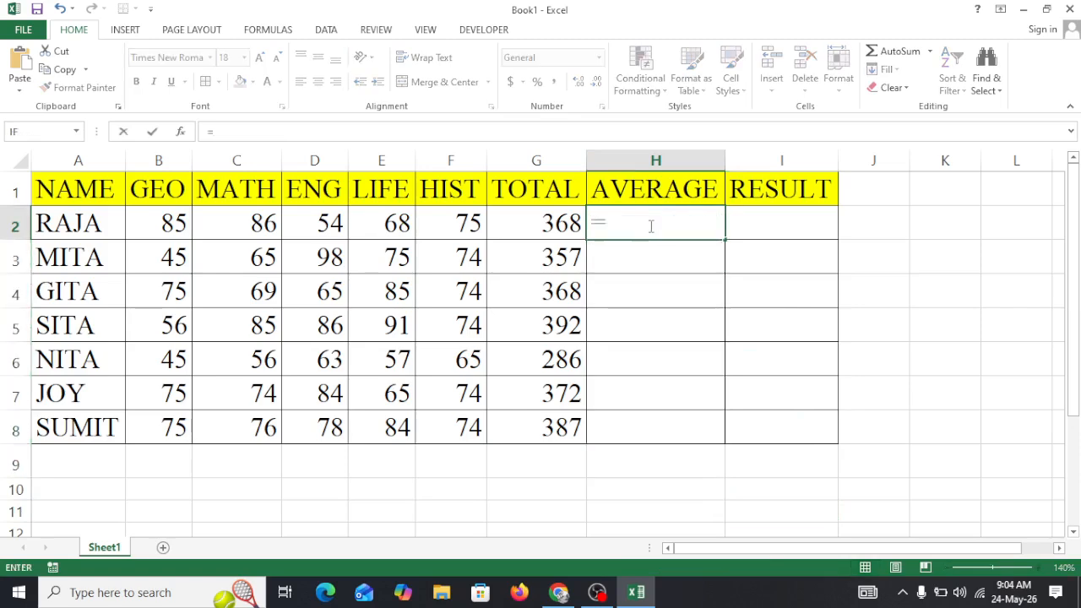
{"action": "type", "text": "av"}
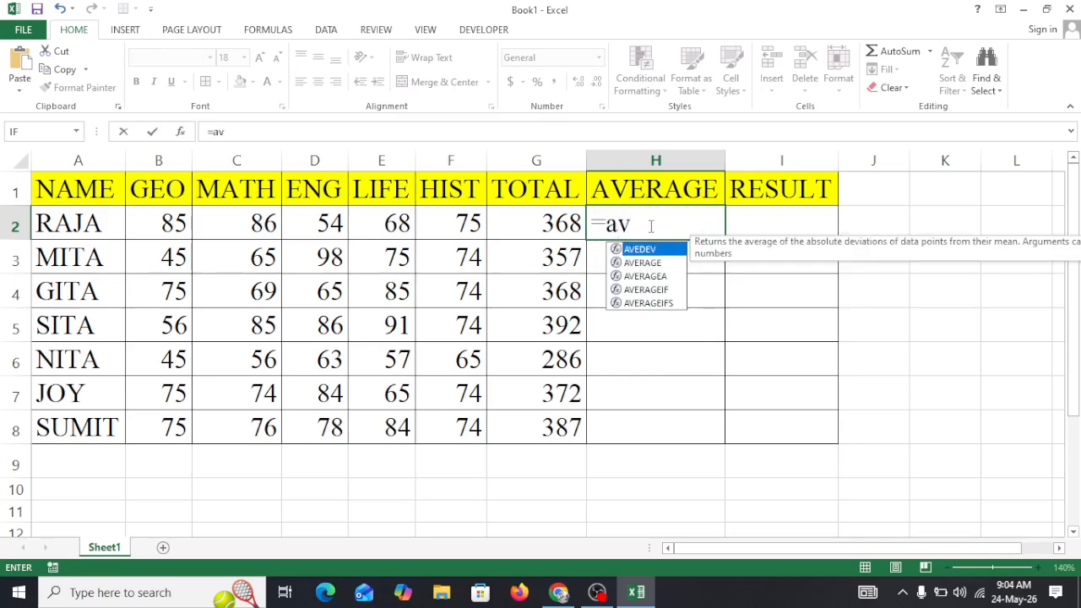
{"action": "type", "text": "erag"}
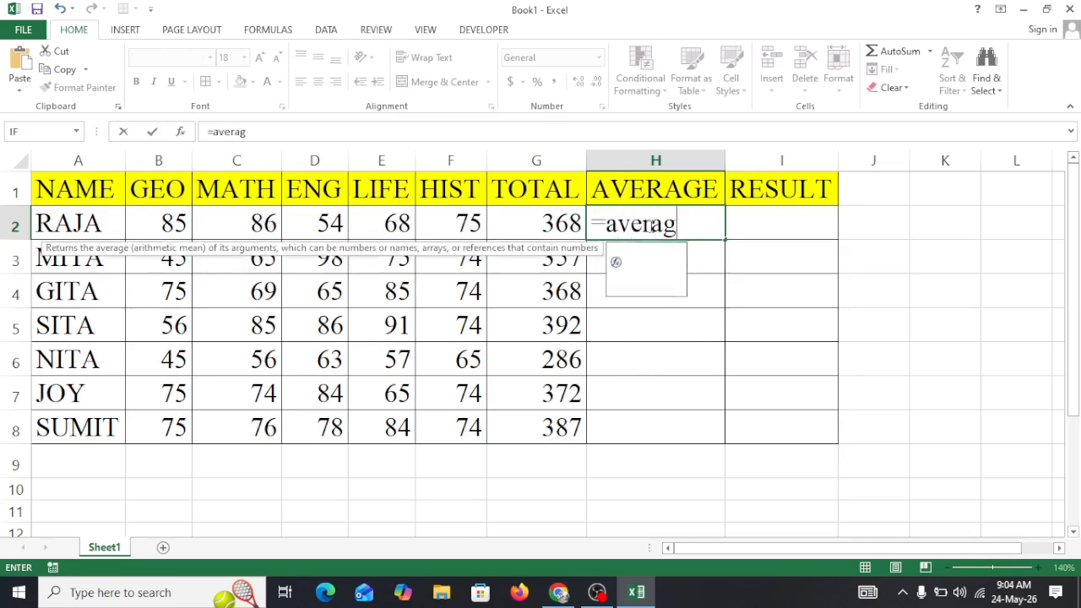
{"action": "type", "text": "e("}
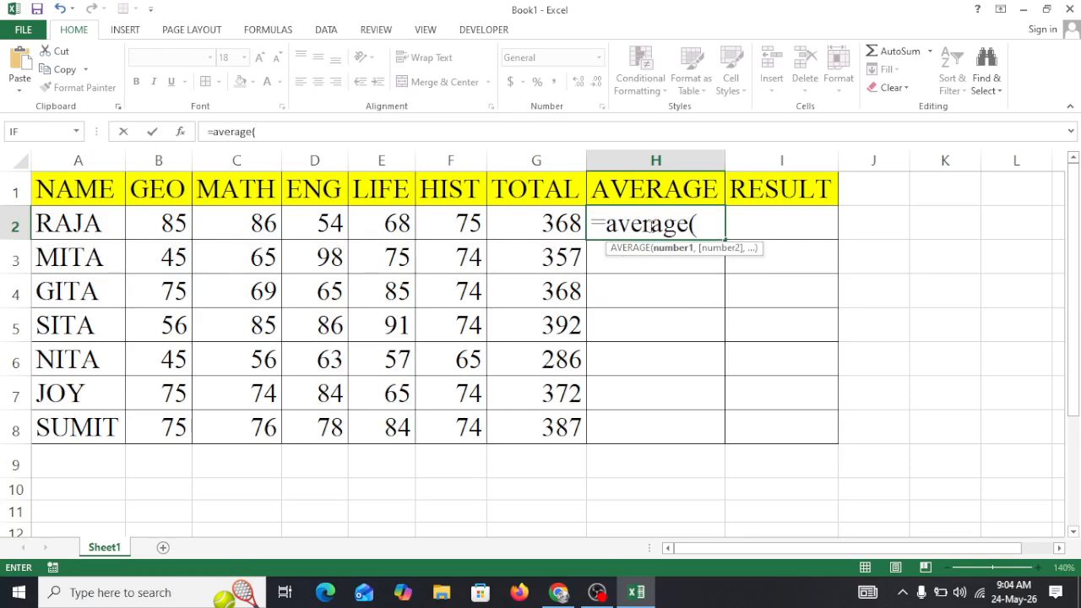
{"action": "left_click_drag", "start_coordinate": [155, 228], "coordinate": [440, 225]}
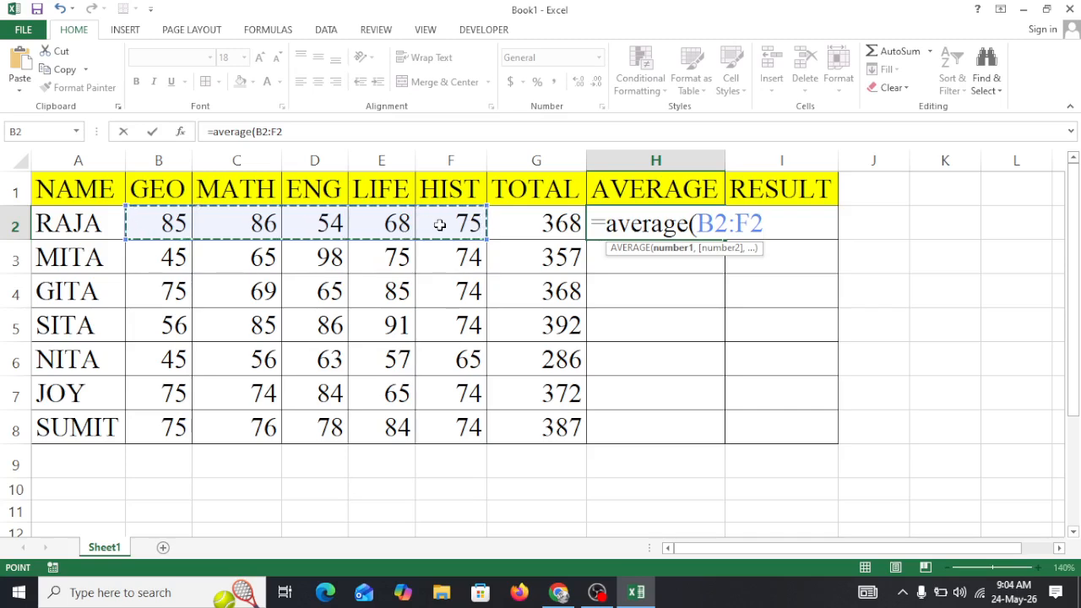
{"action": "type", "text": ")"}
{"action": "key", "text": "Return"}
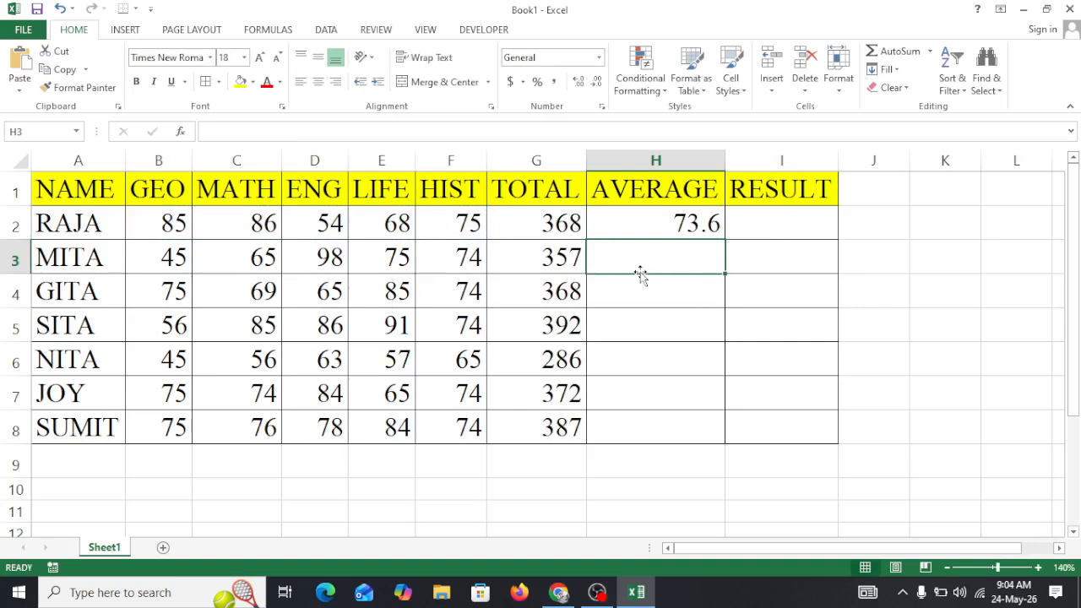
{"action": "left_click", "coordinate": [671, 235]}
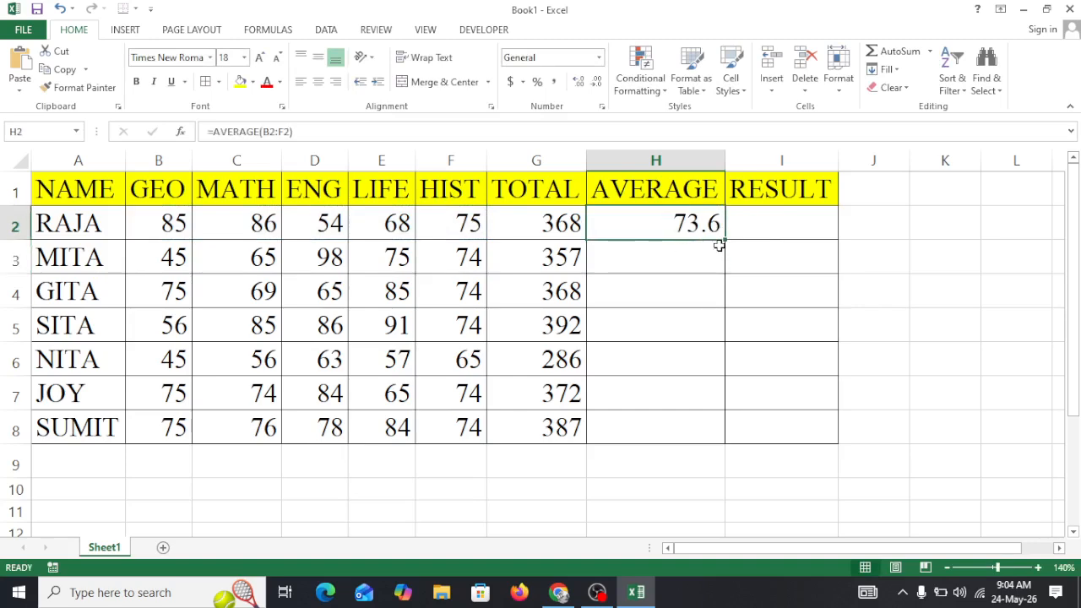
{"action": "left_click_drag", "start_coordinate": [724, 240], "coordinate": [719, 433]}
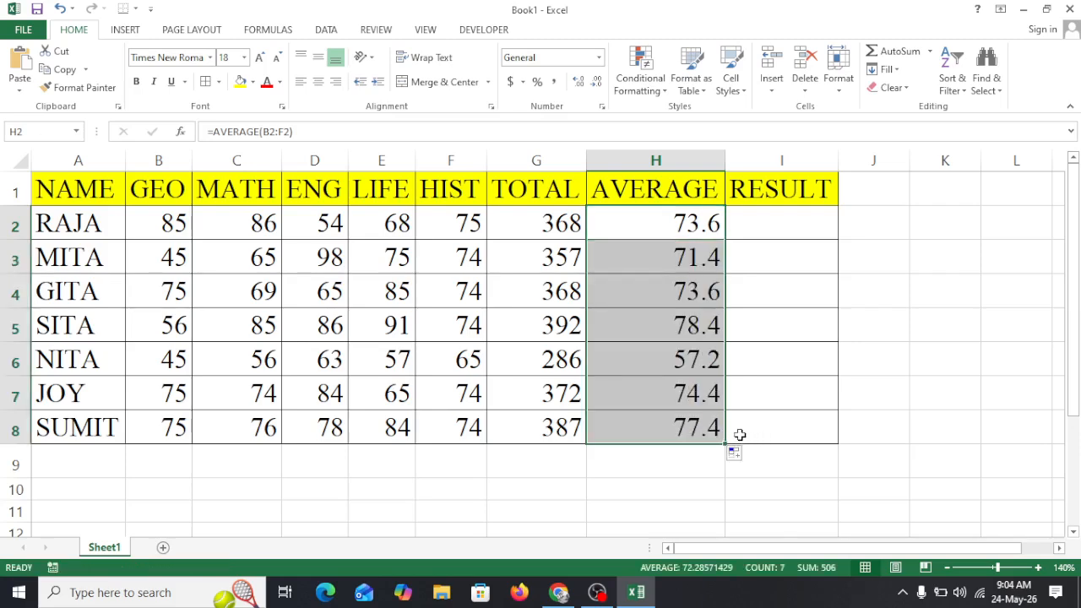
Step: Insert the IF function into the first RESULT cell, I2, from AutoSum's additional functions
{"action": "left_click", "coordinate": [761, 227]}
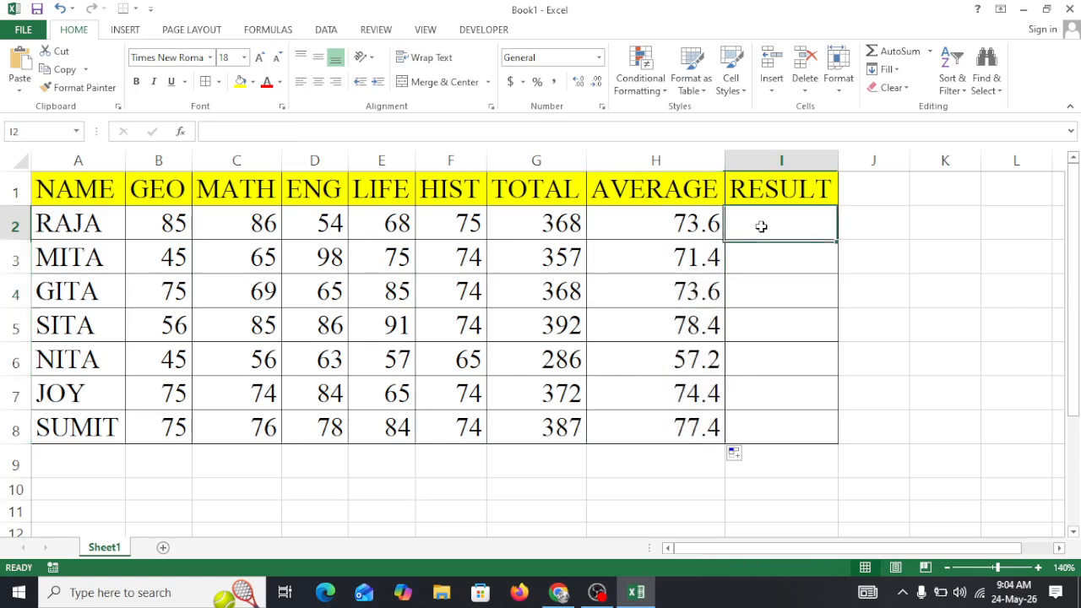
{"action": "left_click", "coordinate": [929, 53]}
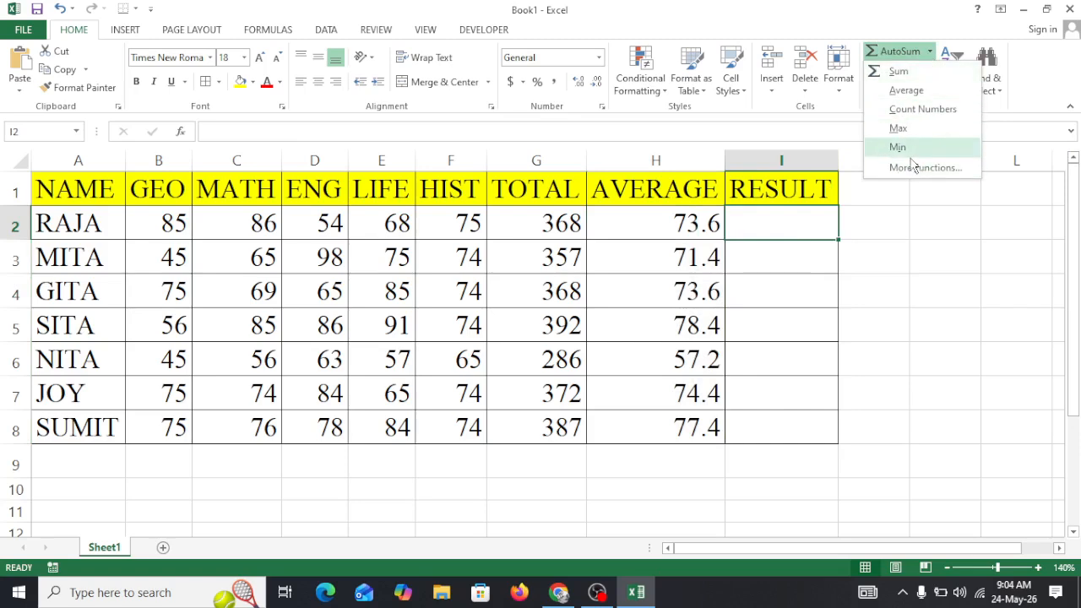
{"action": "left_click", "coordinate": [925, 168]}
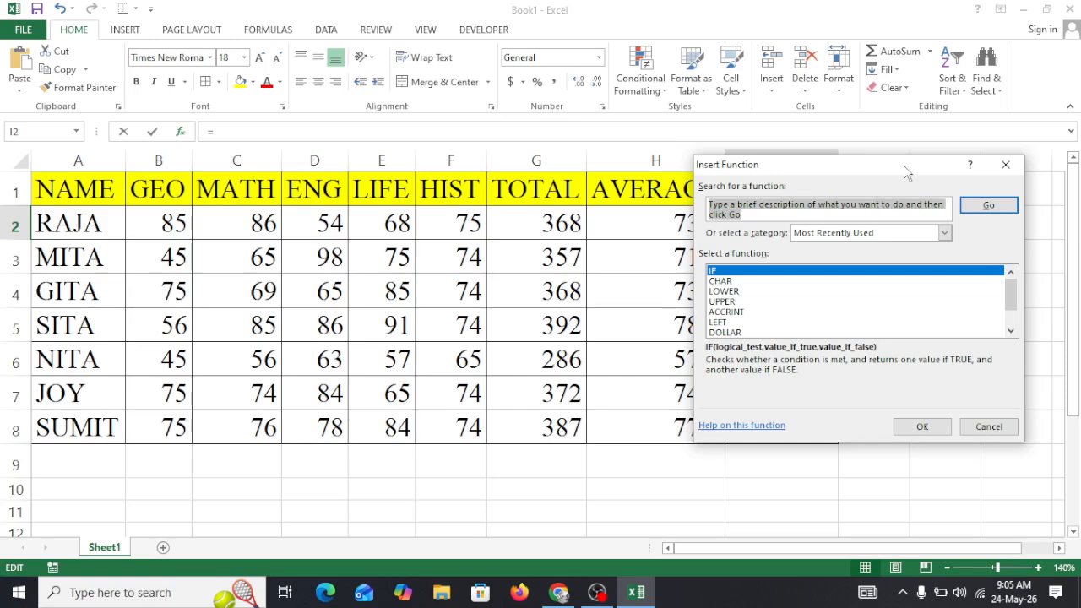
{"action": "left_click_drag", "start_coordinate": [907, 172], "coordinate": [404, 248]}
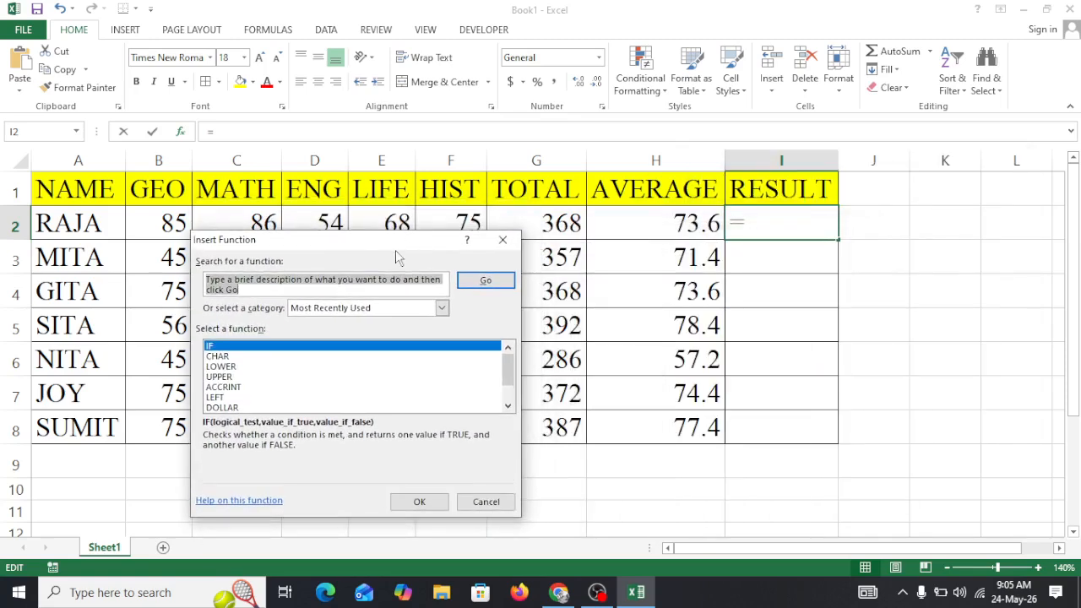
{"action": "left_click", "coordinate": [246, 368]}
{"action": "left_click", "coordinate": [240, 389]}
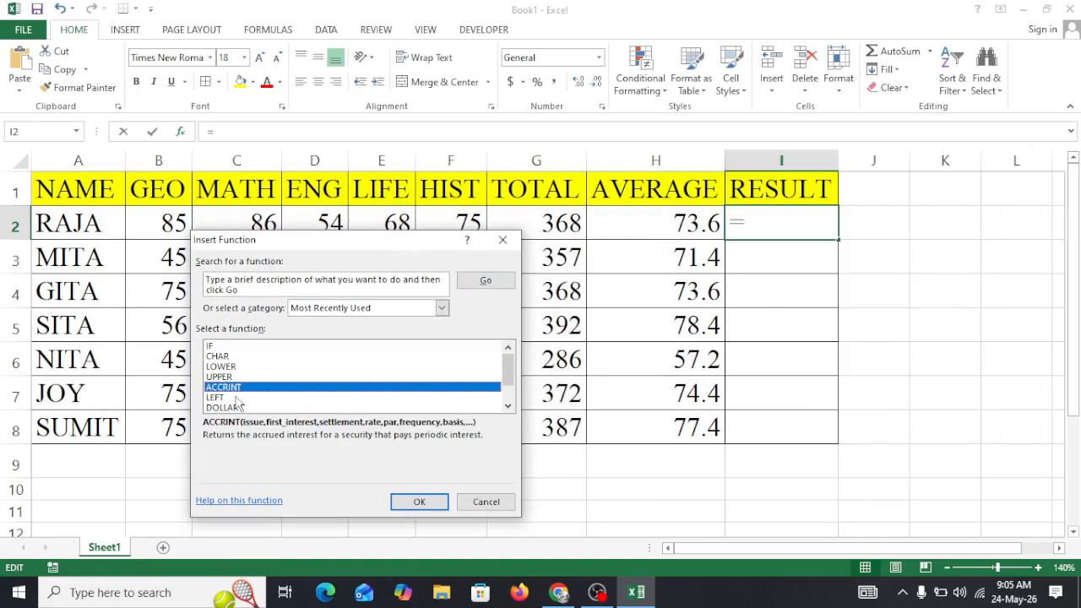
{"action": "left_click", "coordinate": [211, 346]}
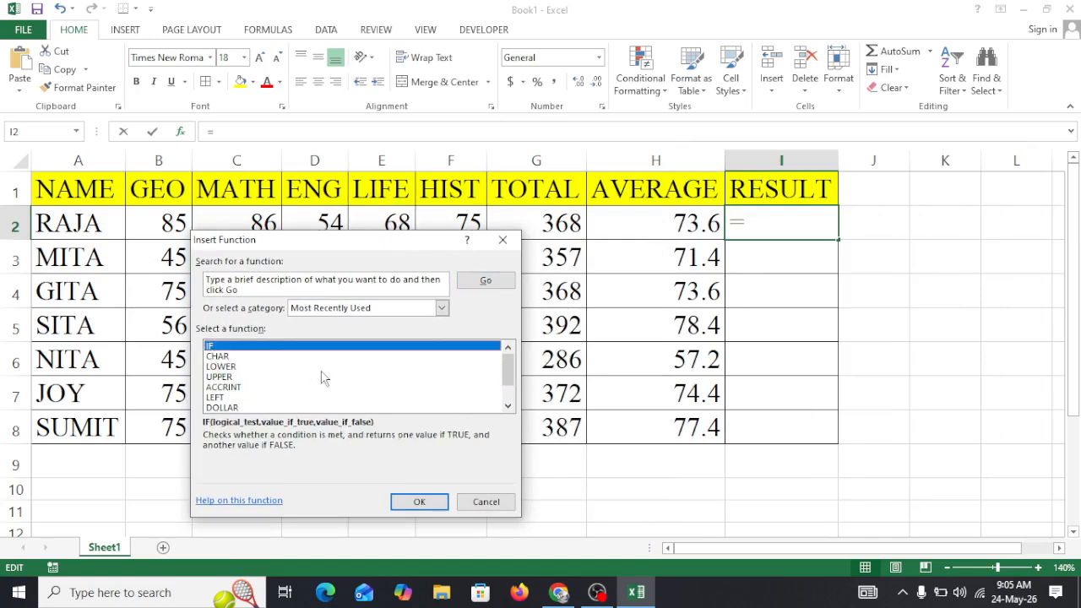
{"action": "left_click", "coordinate": [420, 502]}
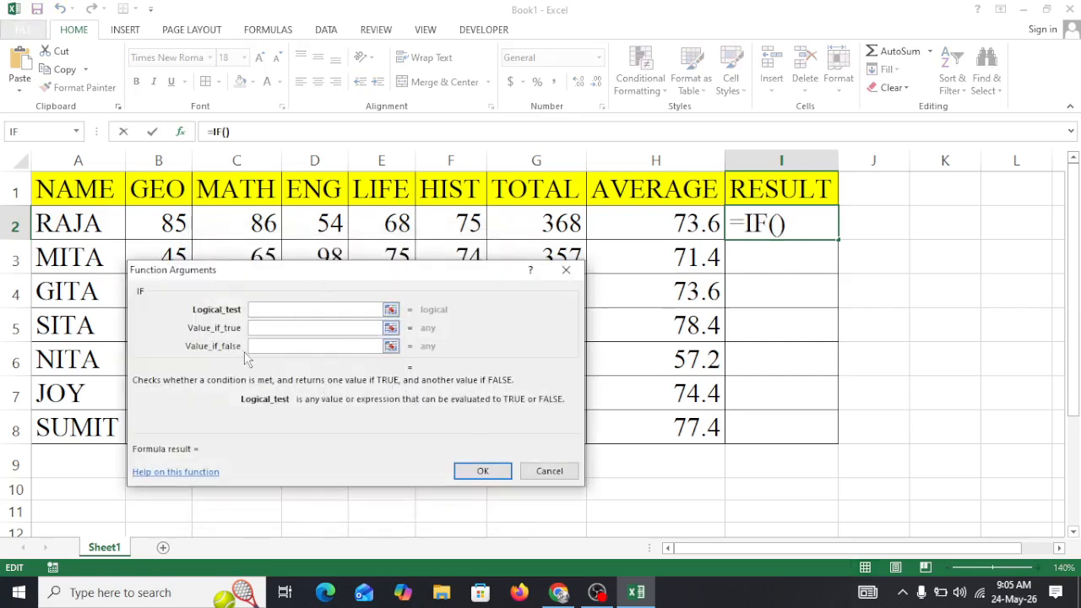
Step: Set the IF arguments in I2 to return PASS when H2>70 and FAIL otherwise
{"action": "left_click", "coordinate": [653, 222]}
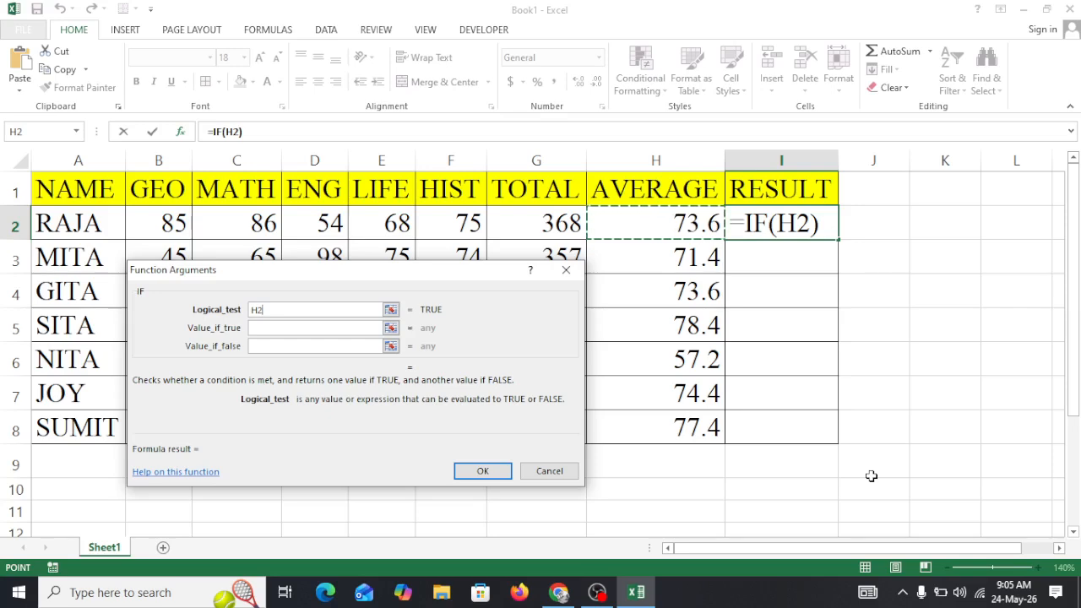
{"action": "type", "text": ">"}
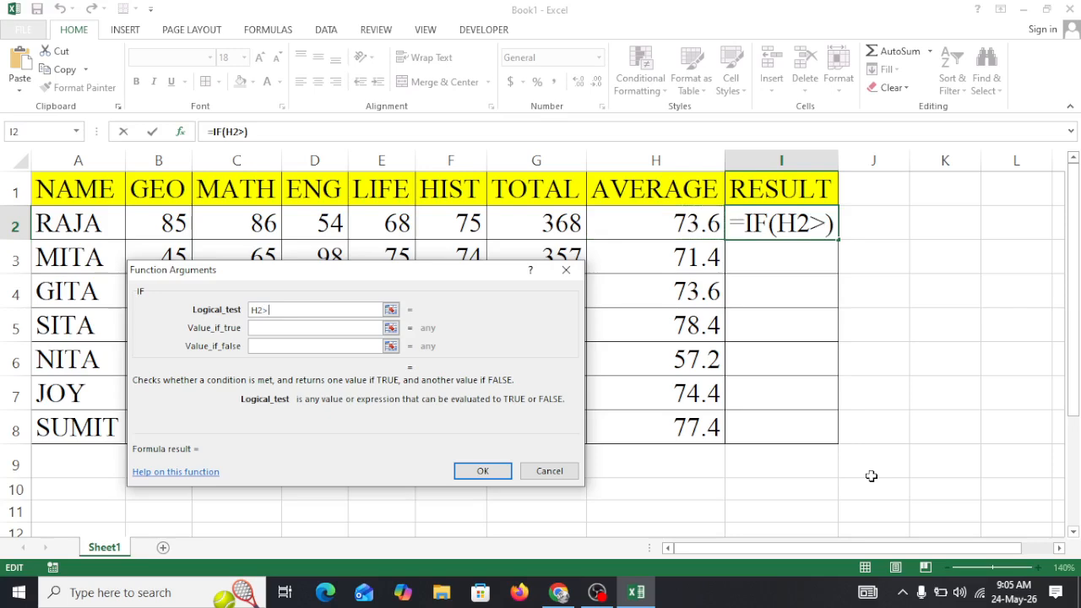
{"action": "type", "text": "70"}
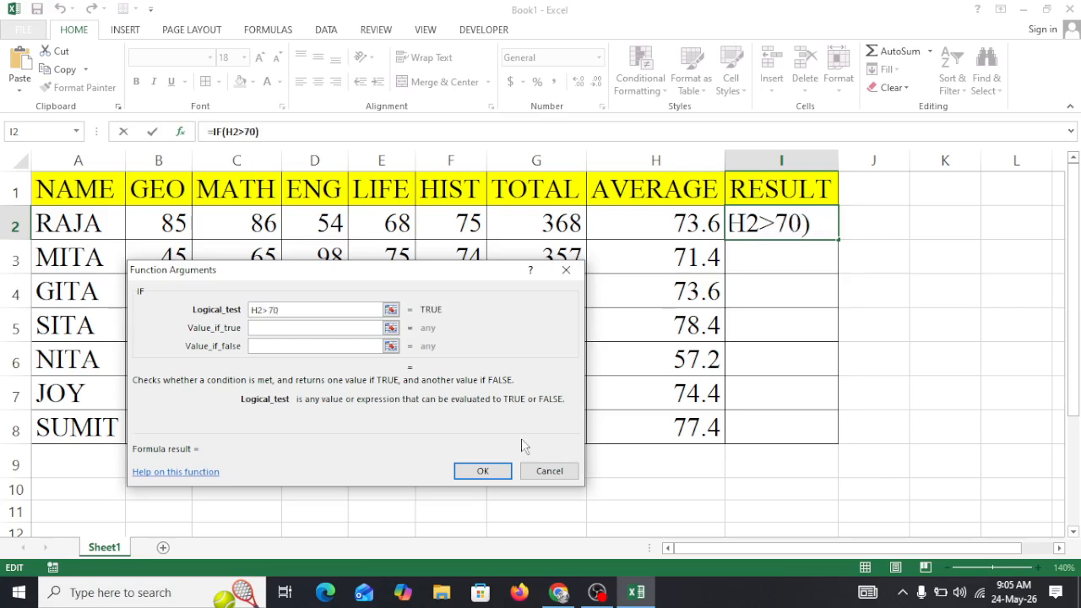
{"action": "left_click", "coordinate": [283, 330]}
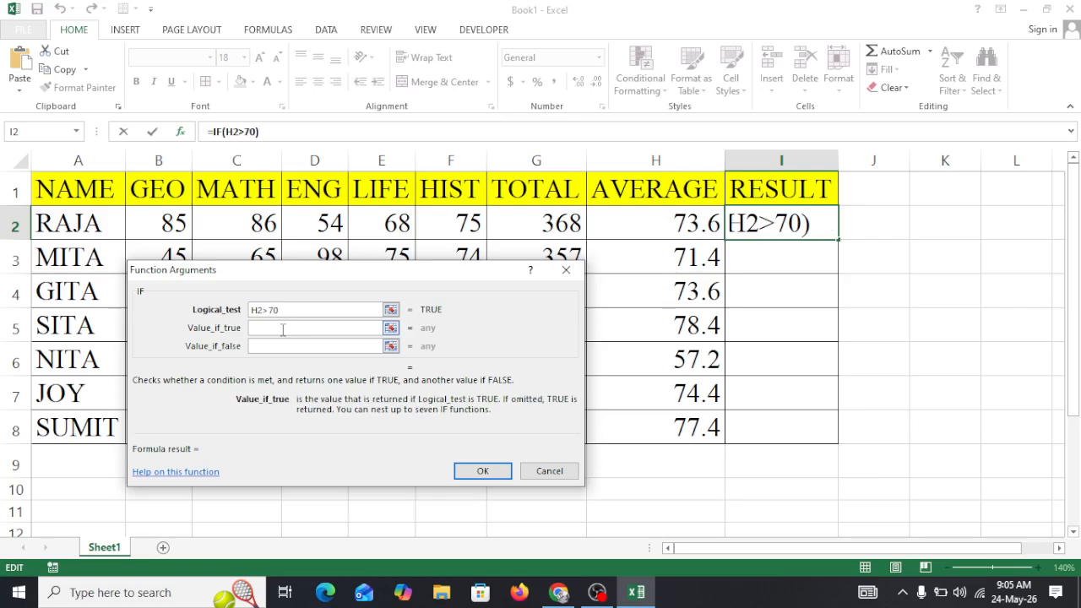
{"action": "type", "text": "PASS"}
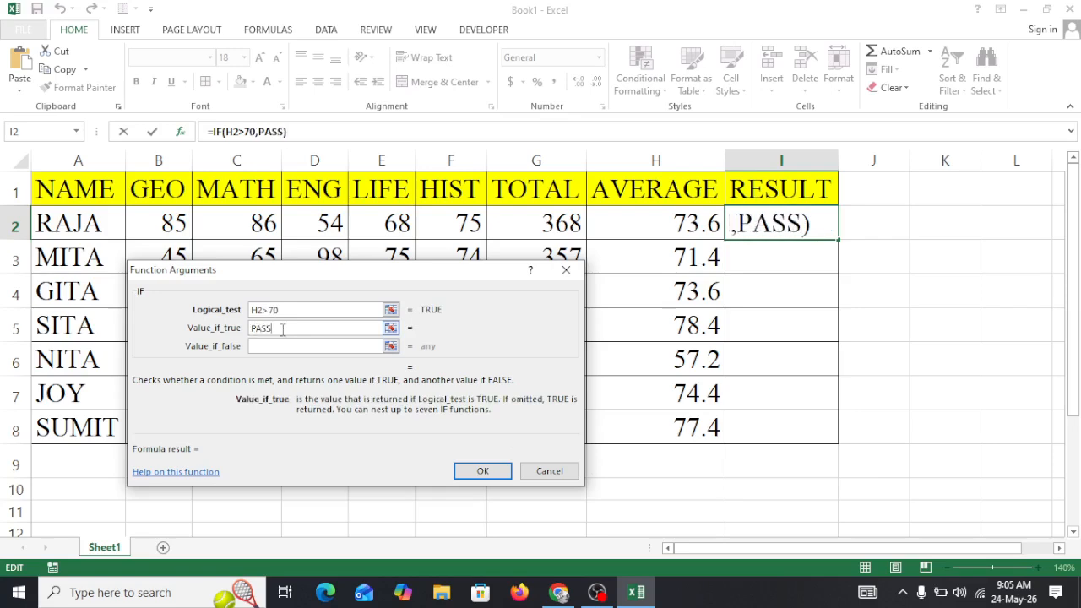
{"action": "left_click", "coordinate": [253, 346]}
{"action": "type", "text": "FAI"}
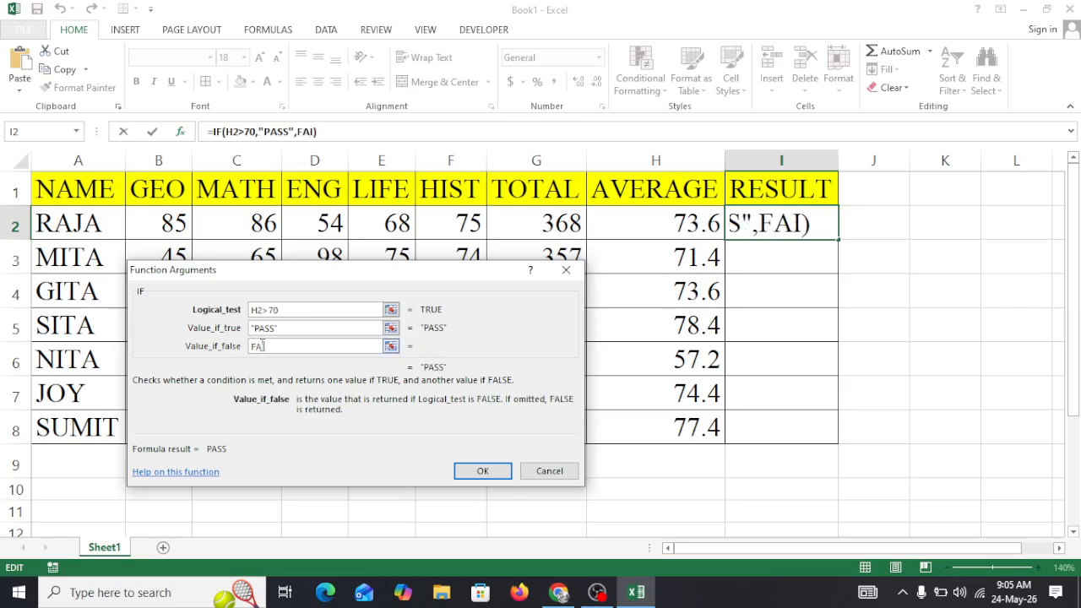
{"action": "type", "text": "L"}
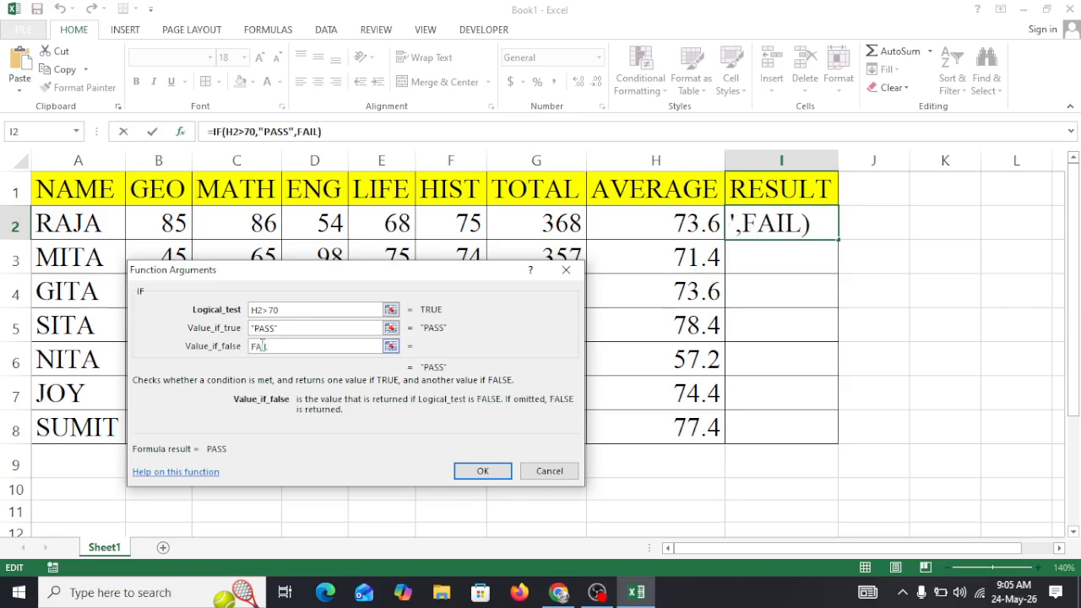
{"action": "left_click", "coordinate": [482, 470]}
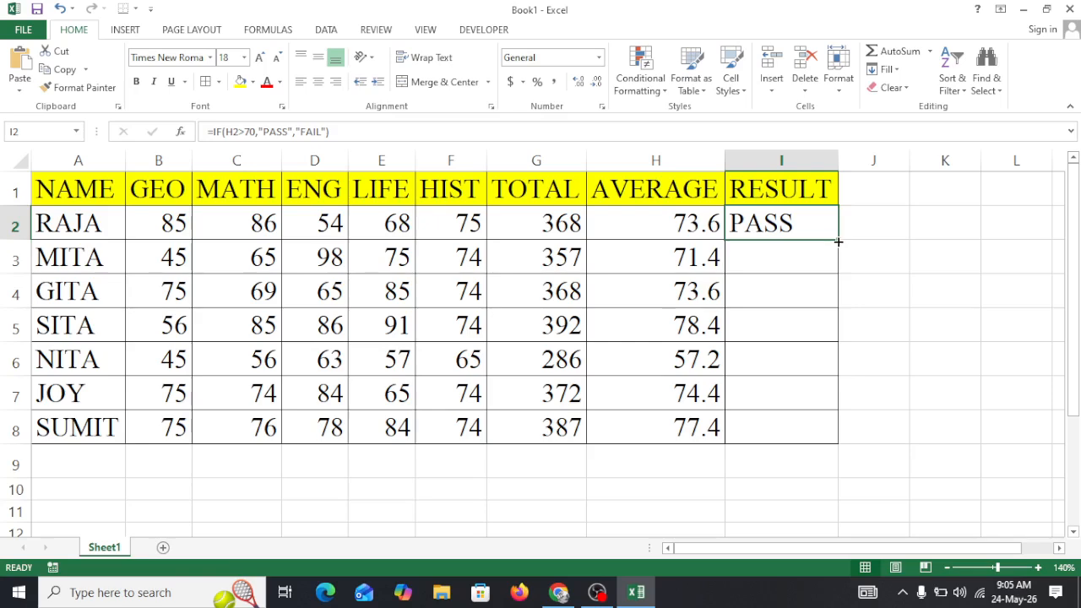
Step: Fill the IF formula from I2 down the RESULT column to I8 and check the copied formula in I6
{"action": "left_click_drag", "start_coordinate": [838, 240], "coordinate": [806, 447]}
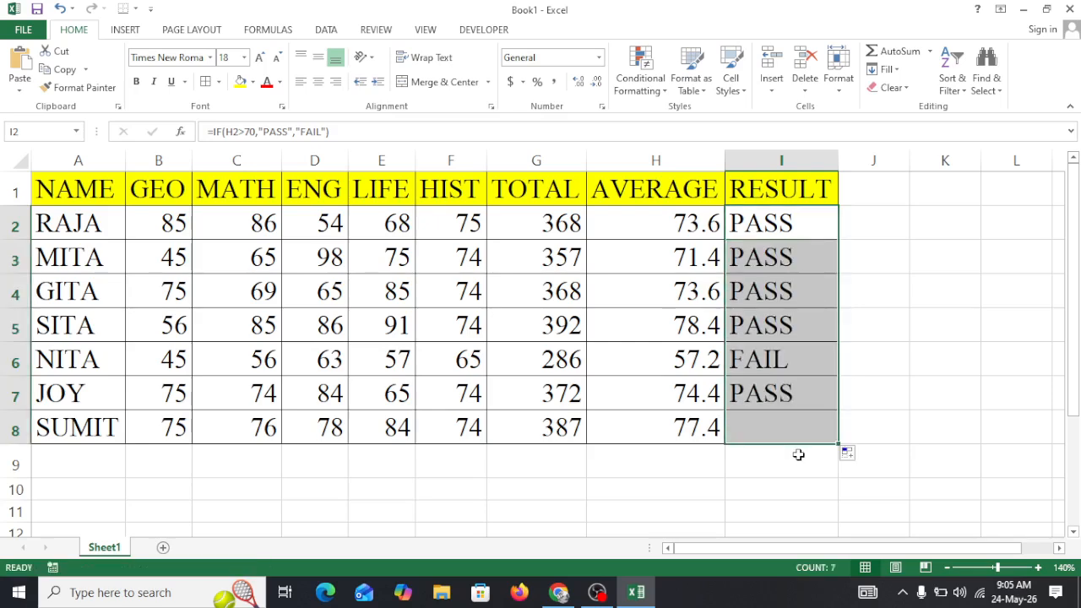
{"action": "left_click", "coordinate": [777, 237]}
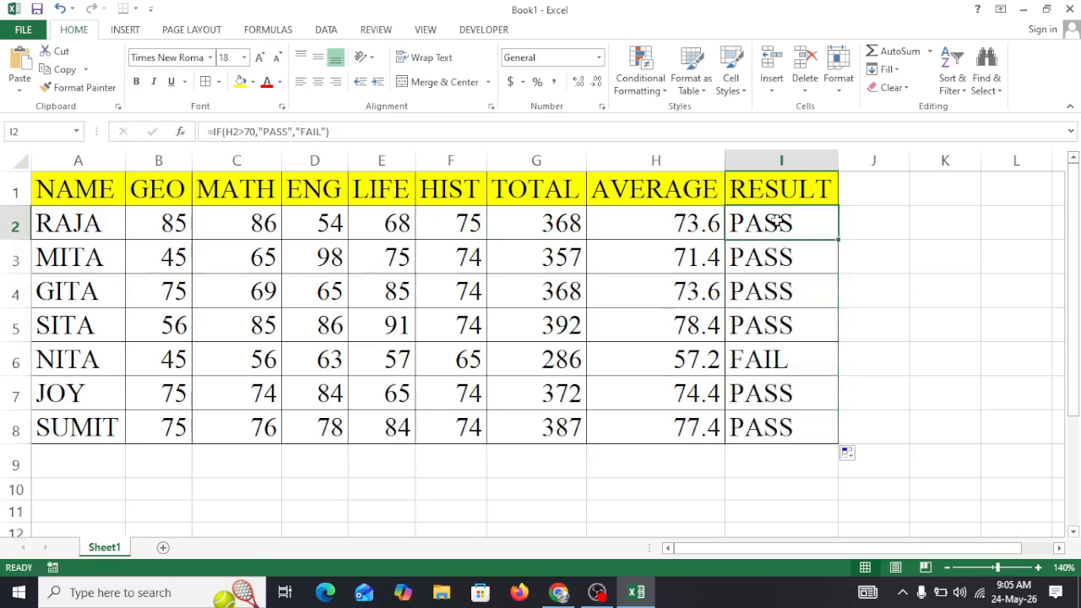
{"action": "left_click", "coordinate": [769, 359]}
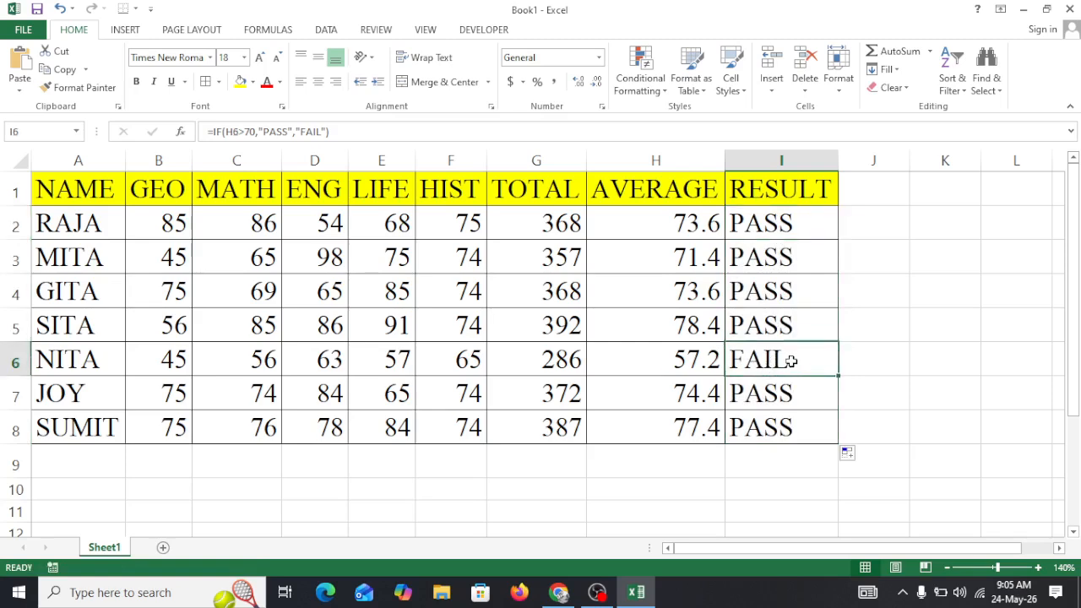
Step: Change the row 4 marks to 60 for GEO in B4 and 42 for MATH in C4
{"action": "left_click", "coordinate": [180, 294]}
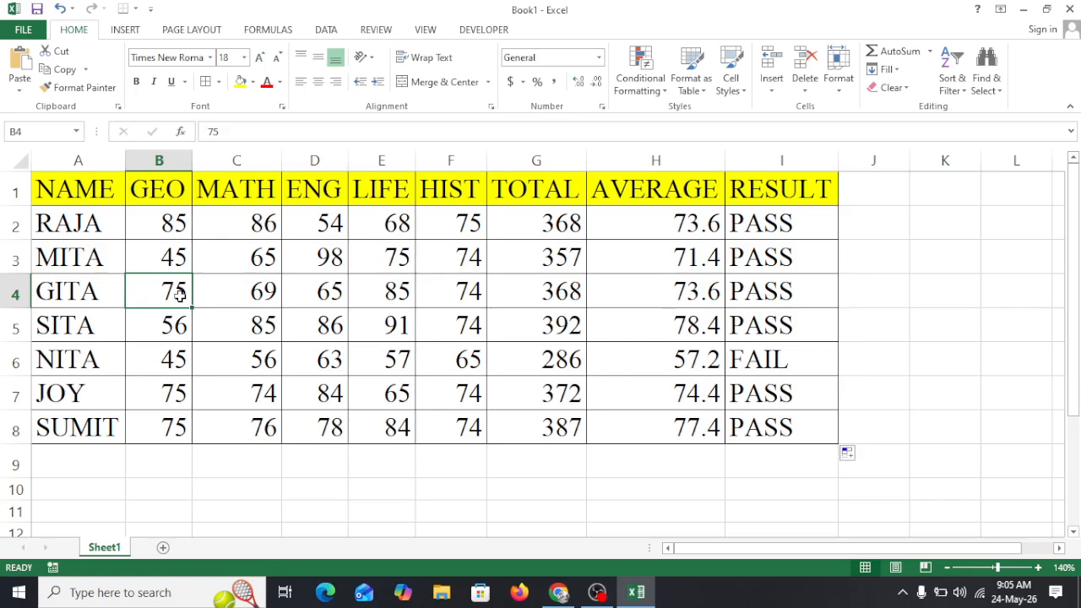
{"action": "type", "text": "60"}
{"action": "key", "text": "Tab"}
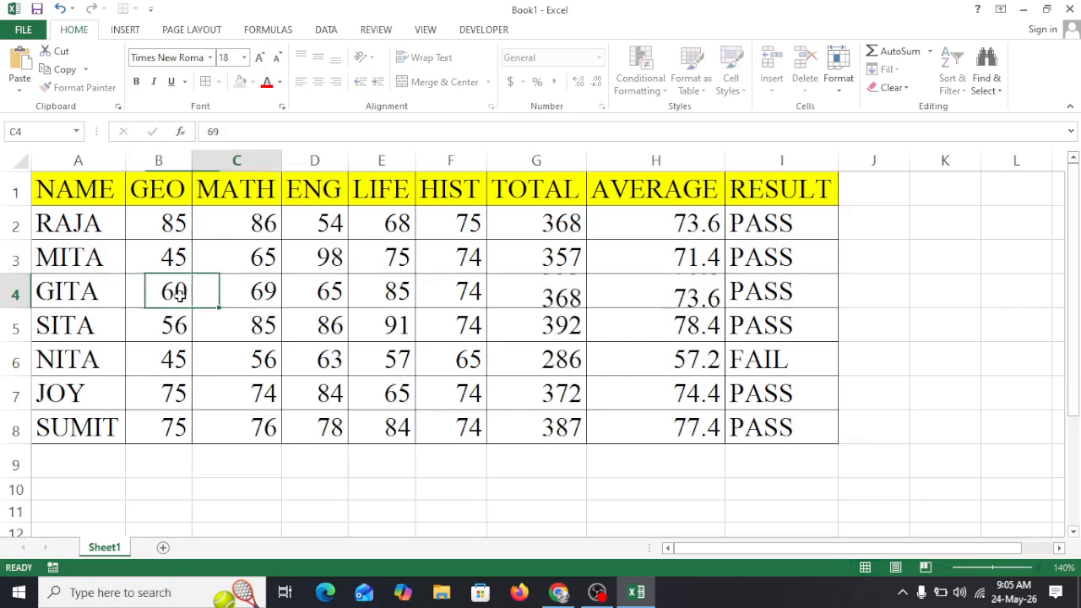
{"action": "type", "text": "42"}
{"action": "key", "text": "Tab"}
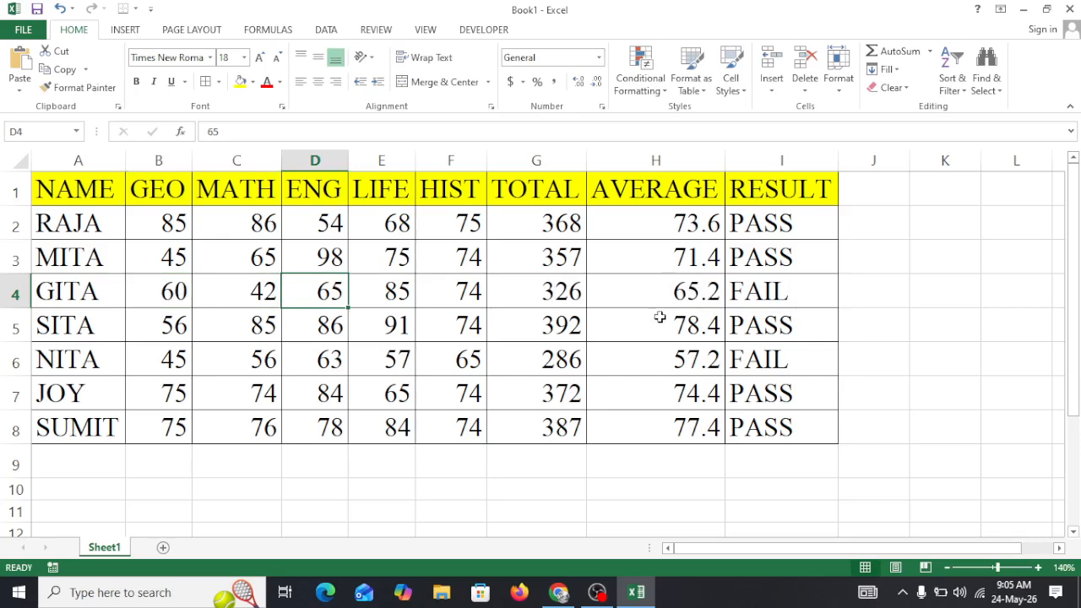
Step: Highlight the two FAIL cells, I4 and I6, with a yellow fill
{"action": "left_click", "coordinate": [789, 290]}
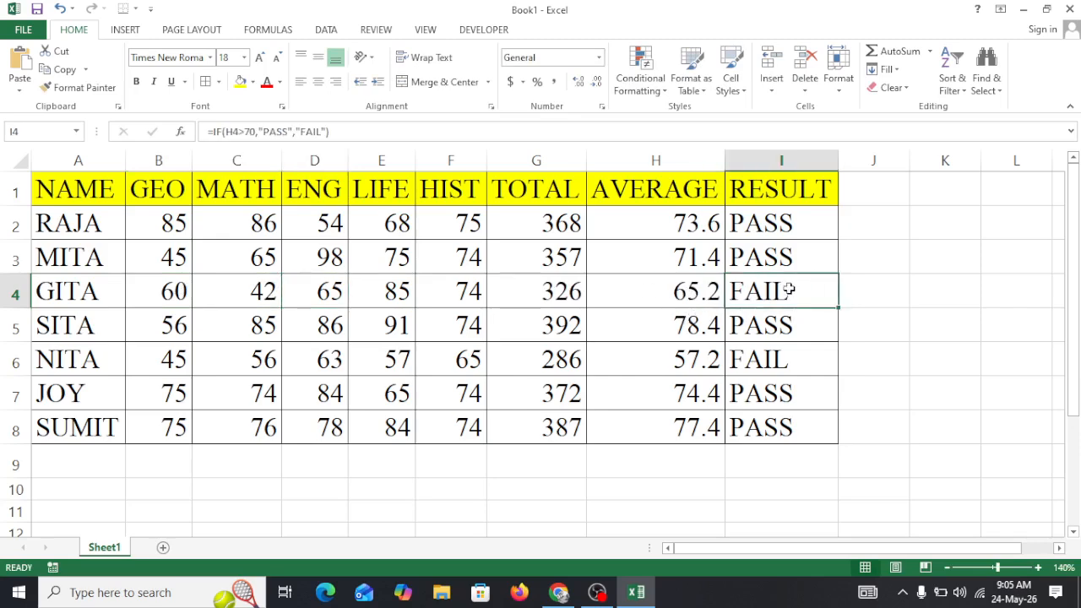
{"action": "left_click", "coordinate": [240, 82]}
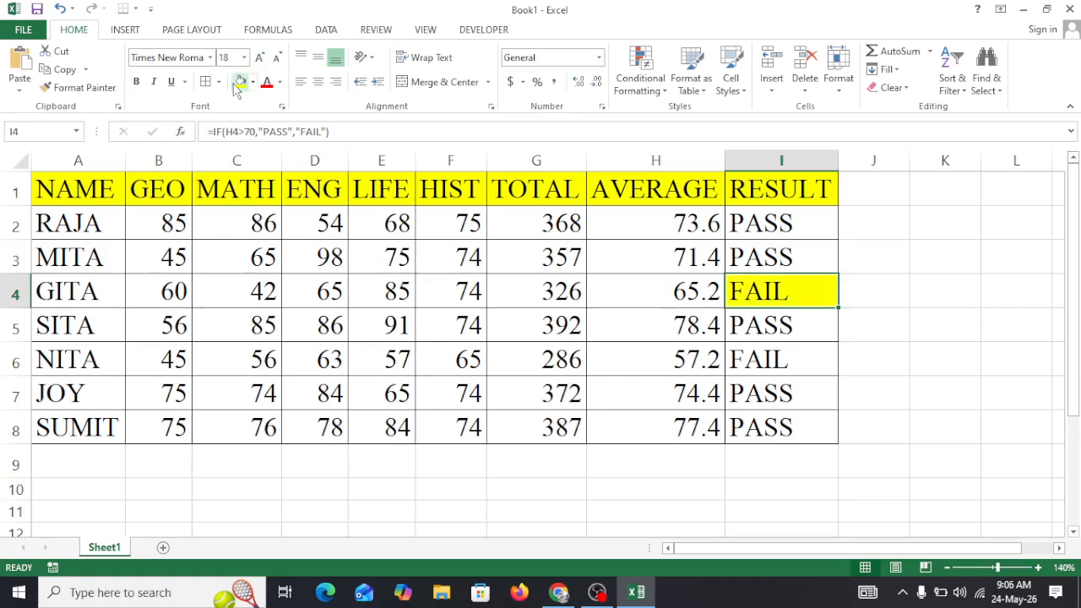
{"action": "left_click", "coordinate": [794, 372]}
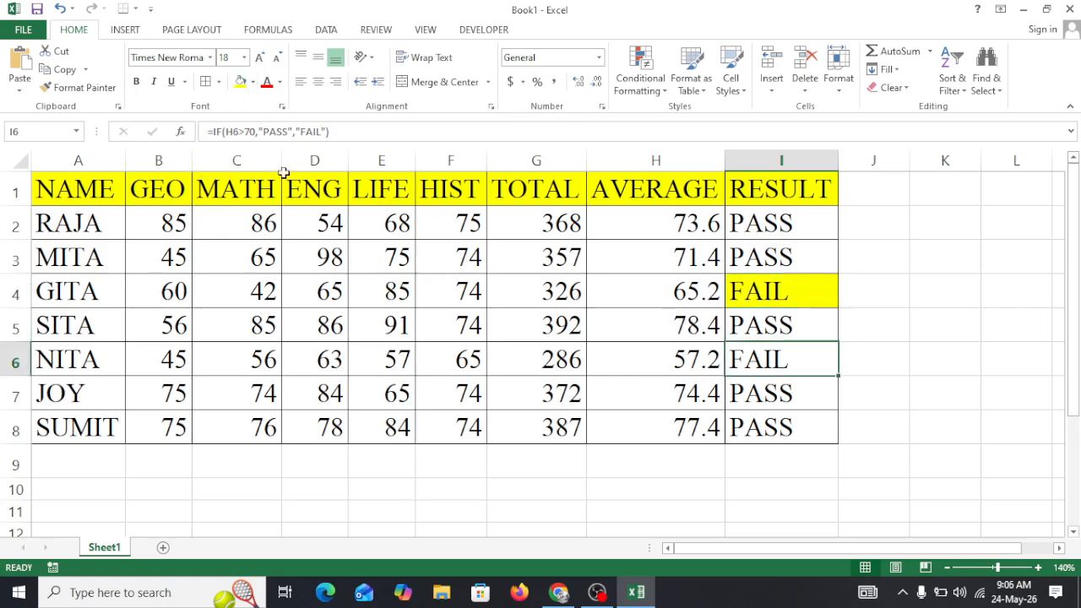
{"action": "left_click", "coordinate": [240, 82]}
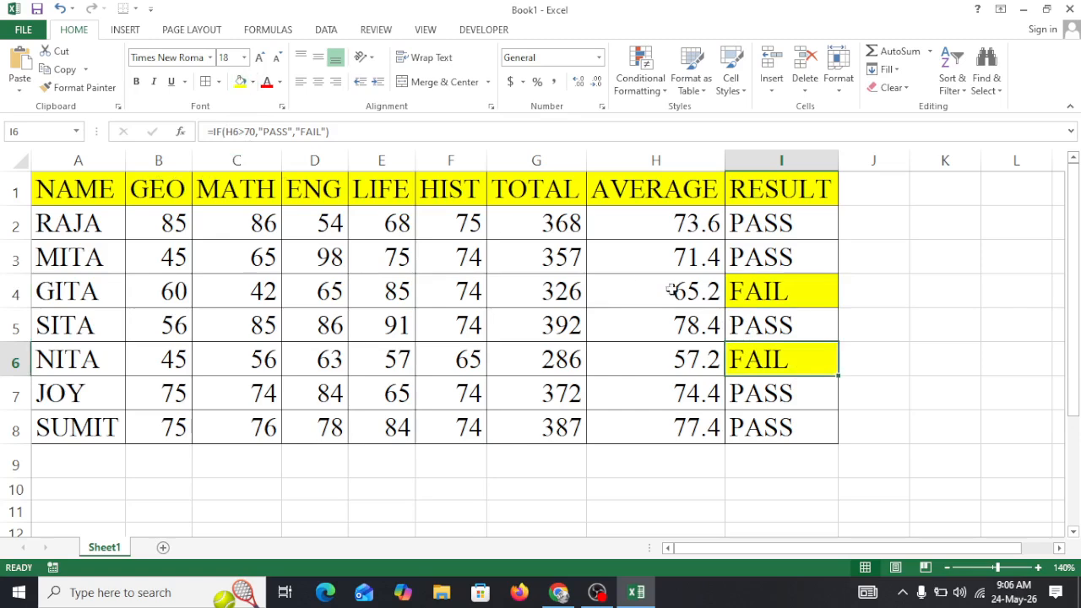
{"action": "left_click", "coordinate": [802, 259]}
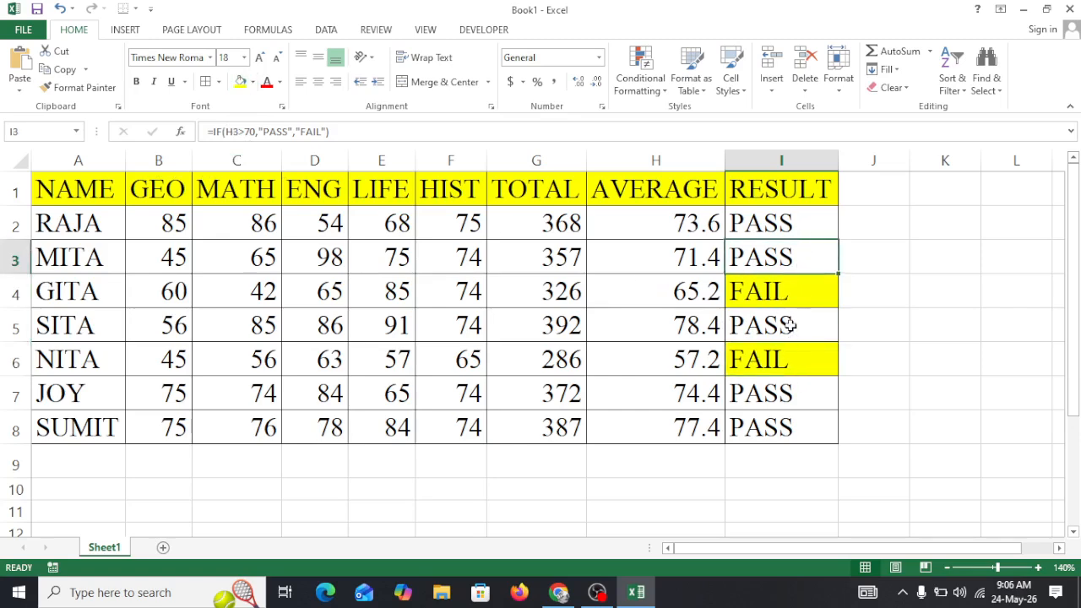
Step: Undo the yellow fills on the two FAIL cells and clear the RESULT formulas in I2:I9
{"action": "key", "text": "ctrl+z"}
{"action": "key", "text": "ctrl+z"}
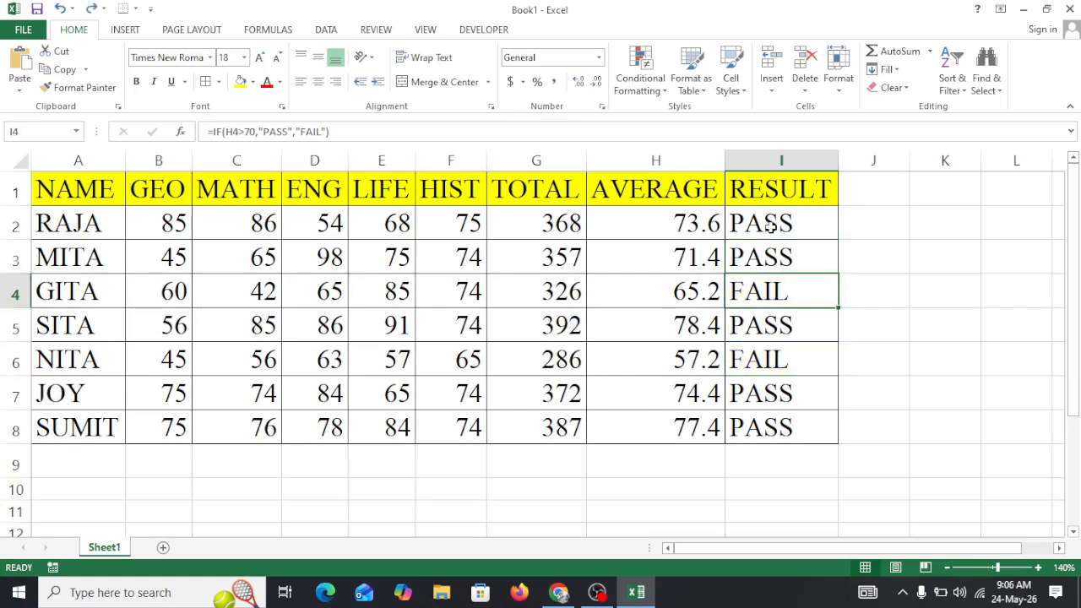
{"action": "left_click_drag", "start_coordinate": [767, 225], "coordinate": [787, 454]}
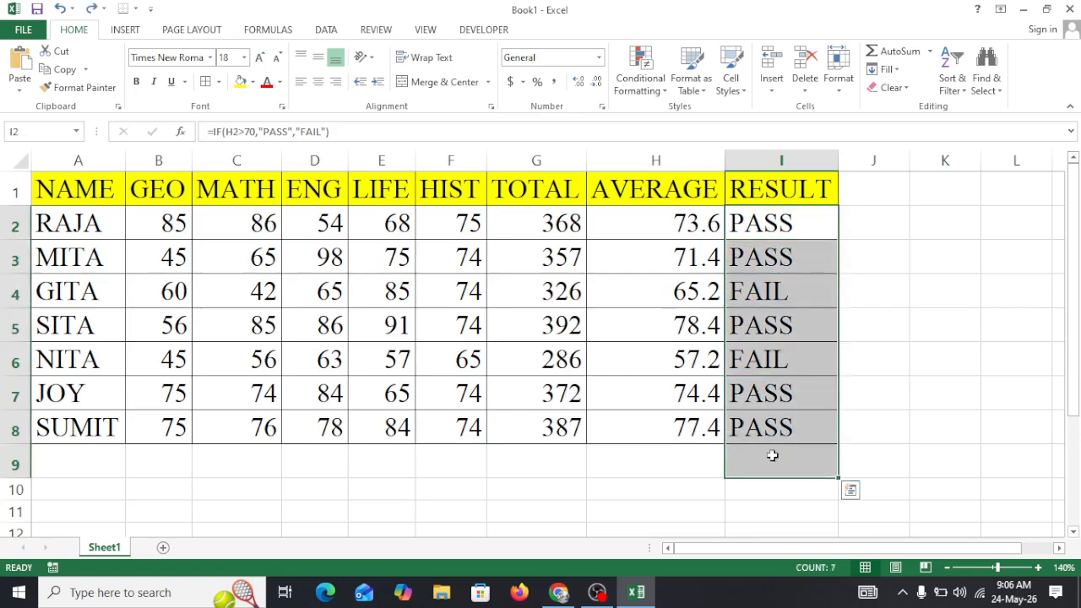
{"action": "key", "text": "Delete"}
Step: Enter the formula =IF(H2>70,"PASS","FAIL") in the first RESULT cell, I2
{"action": "left_click", "coordinate": [752, 224]}
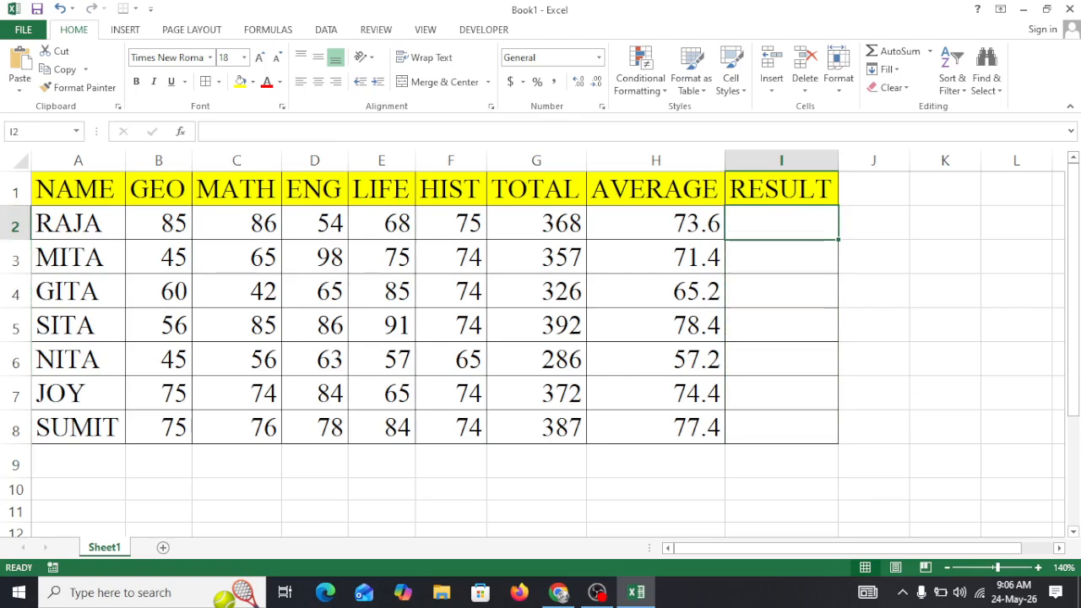
{"action": "type", "text": "=IF"}
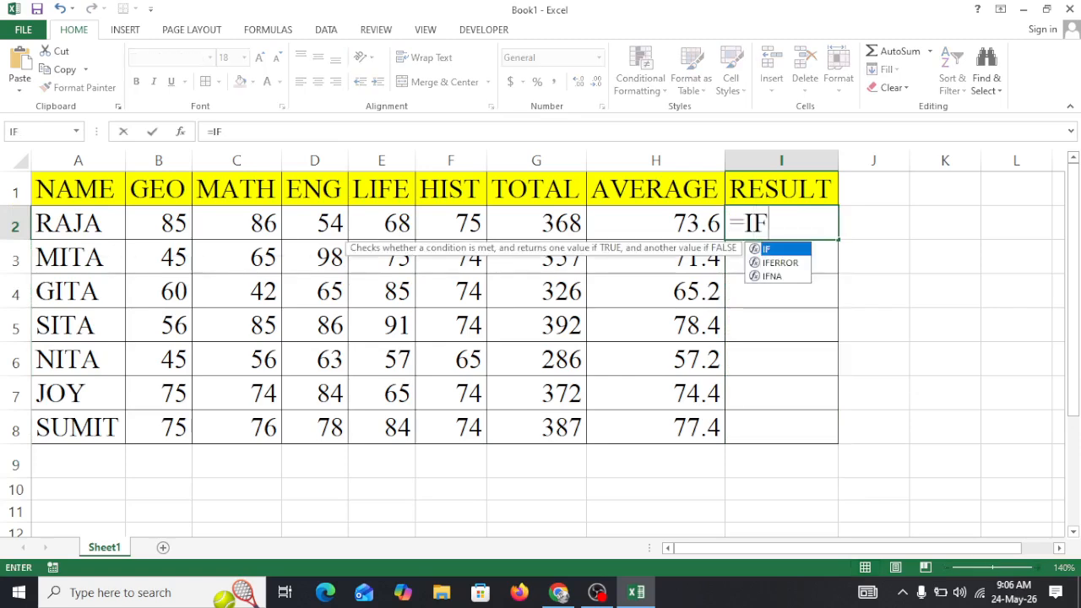
{"action": "type", "text": "("}
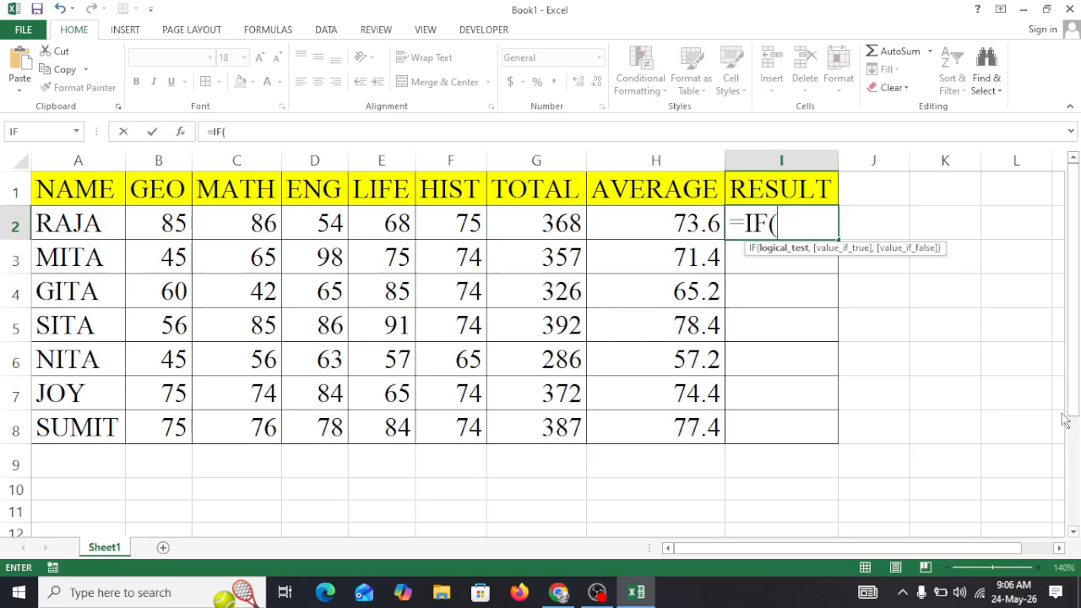
{"action": "left_click", "coordinate": [646, 210]}
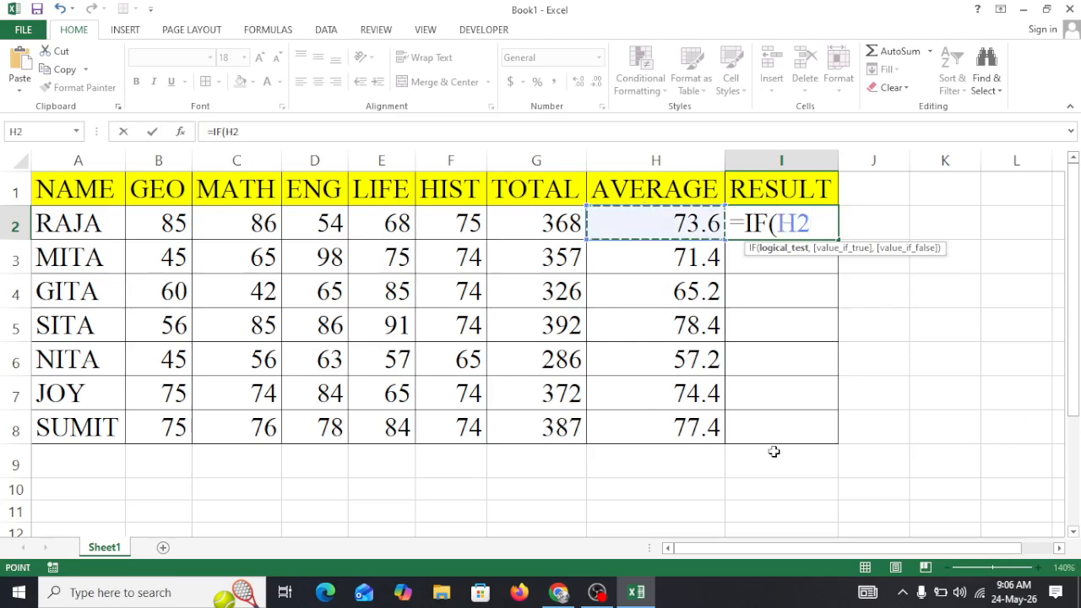
{"action": "type", "text": ">"}
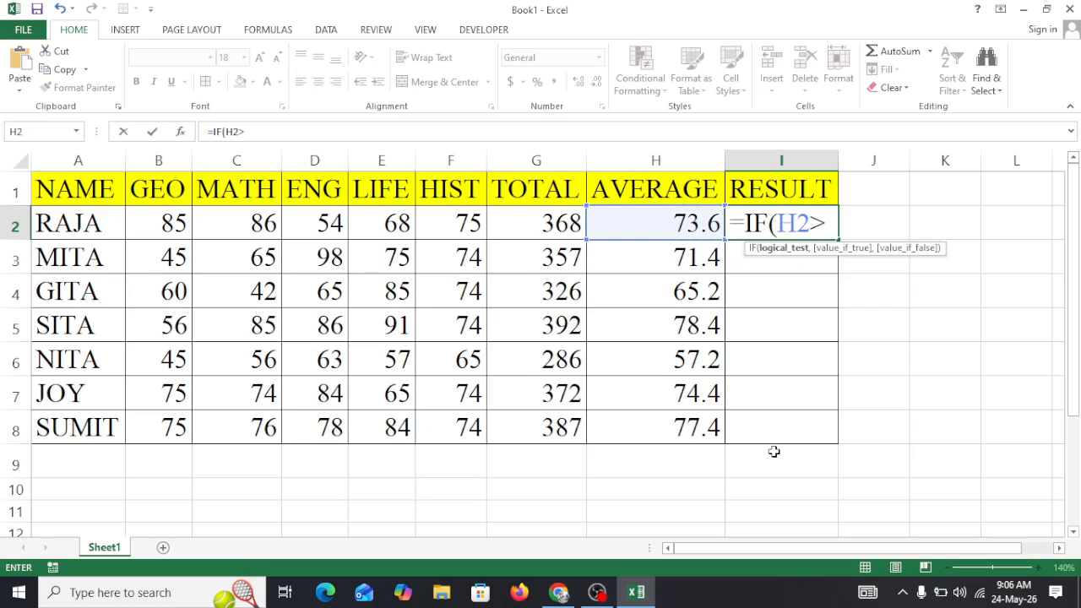
{"action": "type", "text": "70,"}
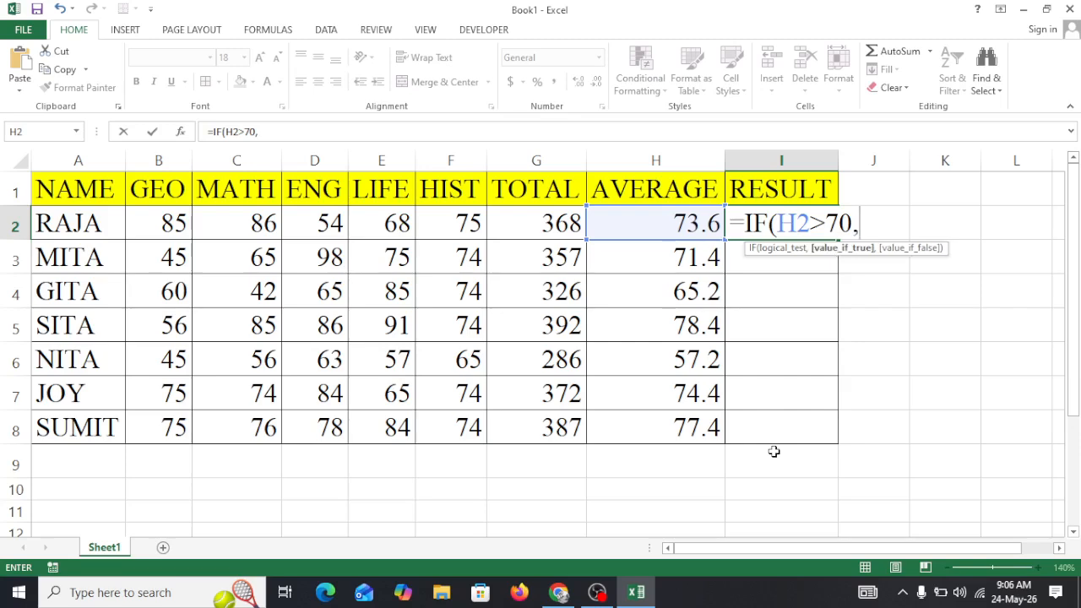
{"action": "type", "text": "\"PASS"}
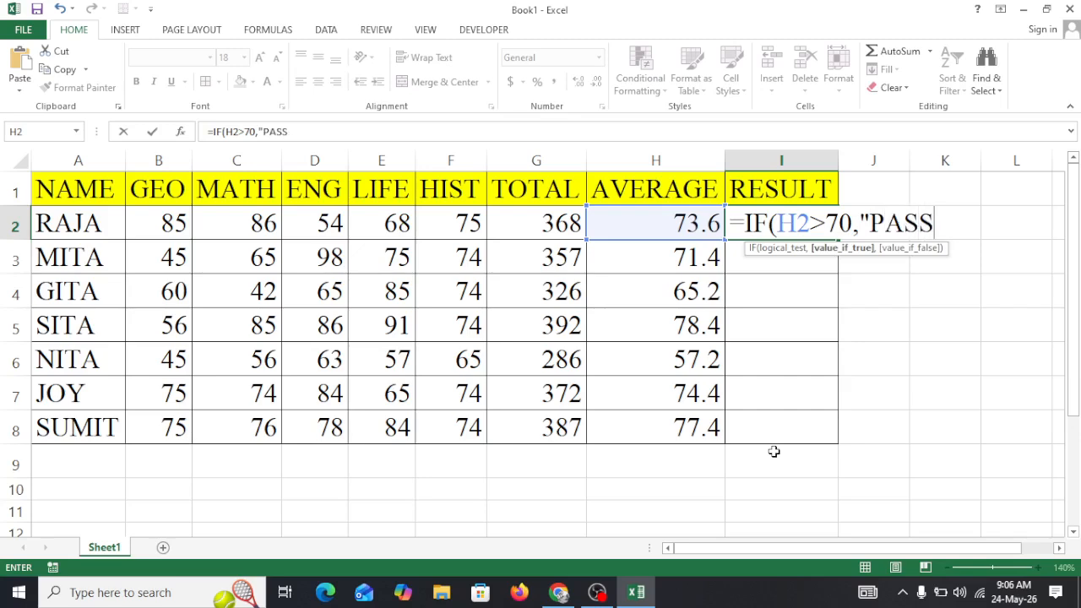
{"action": "type", "text": "\","}
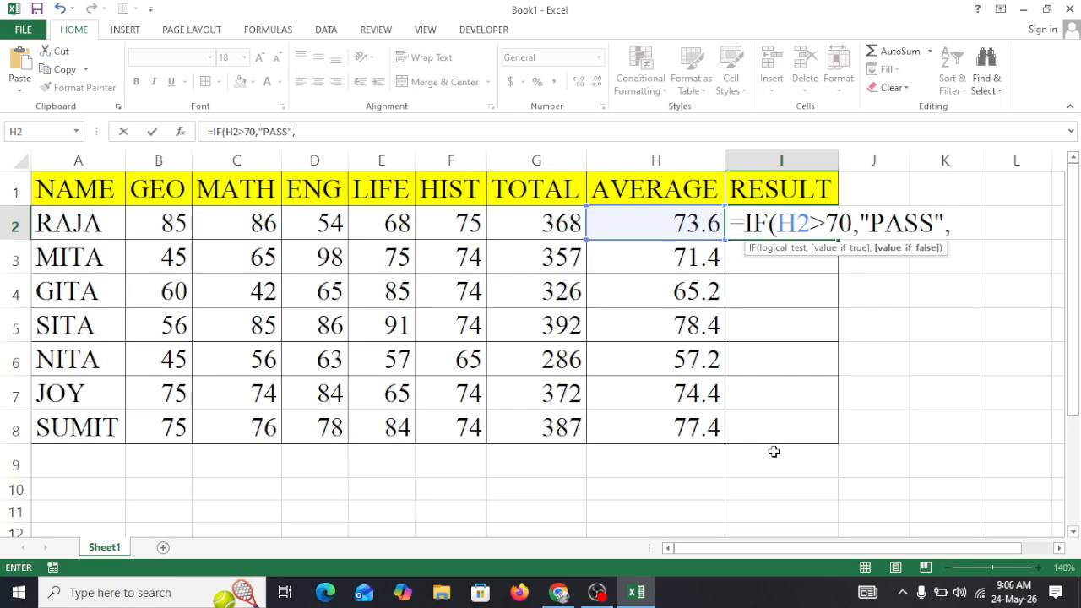
{"action": "type", "text": "\"FAIL"}
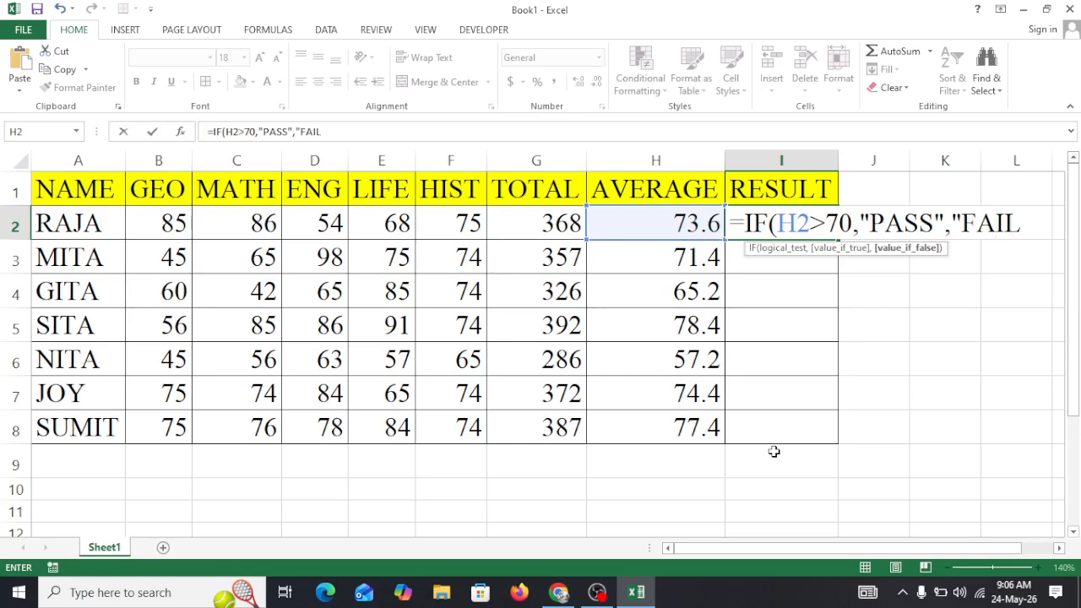
{"action": "type", "text": "\")"}
{"action": "key", "text": "Return"}
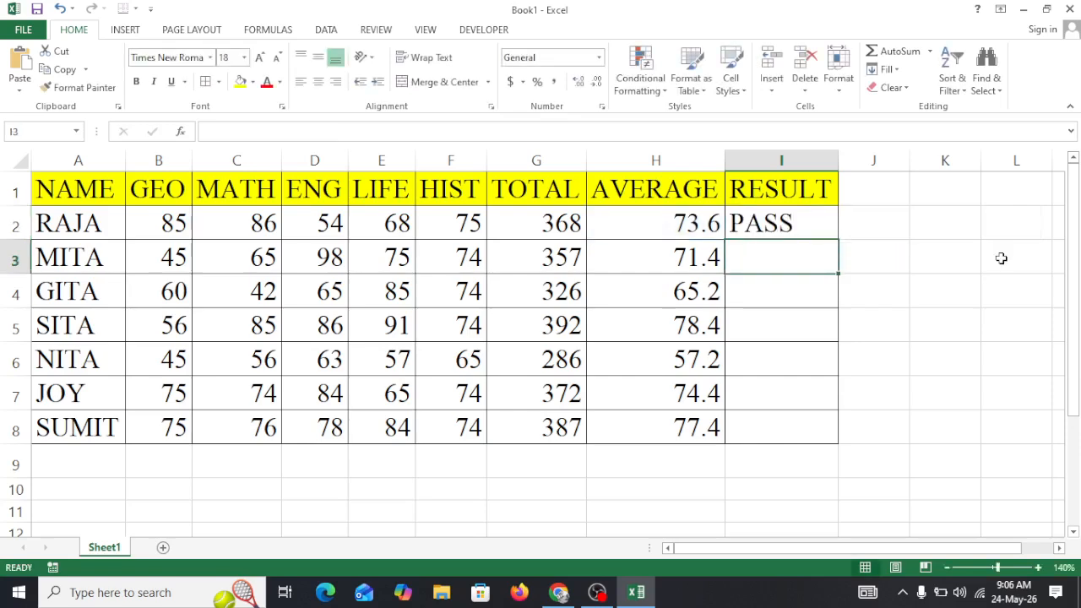
Step: Fill the IF formula from I2 down the RESULT column to I8 and deselect the range
{"action": "left_click", "coordinate": [760, 234]}
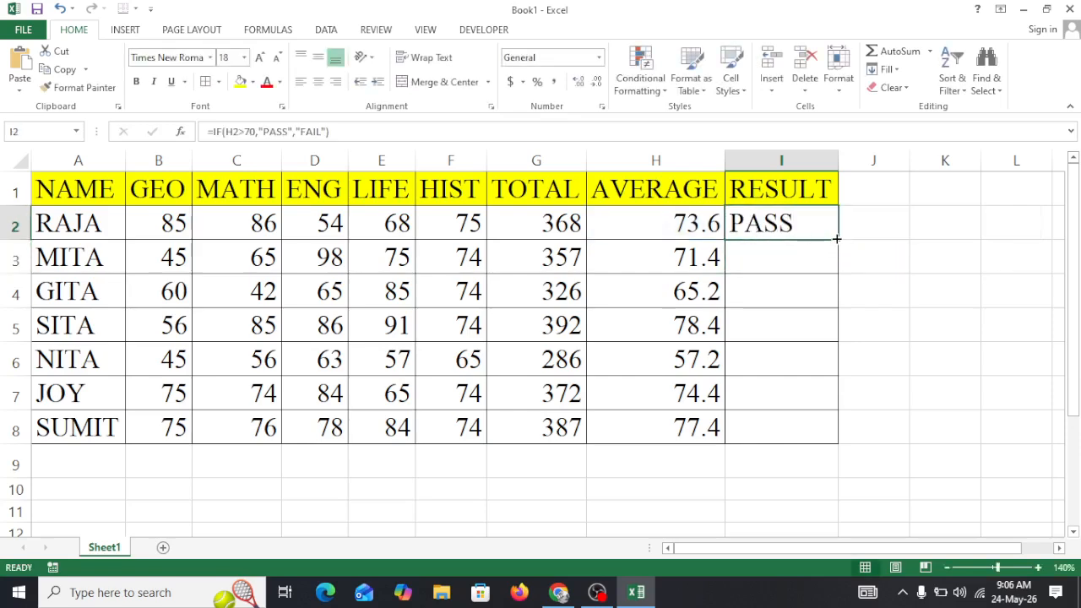
{"action": "left_click_drag", "start_coordinate": [837, 239], "coordinate": [840, 450]}
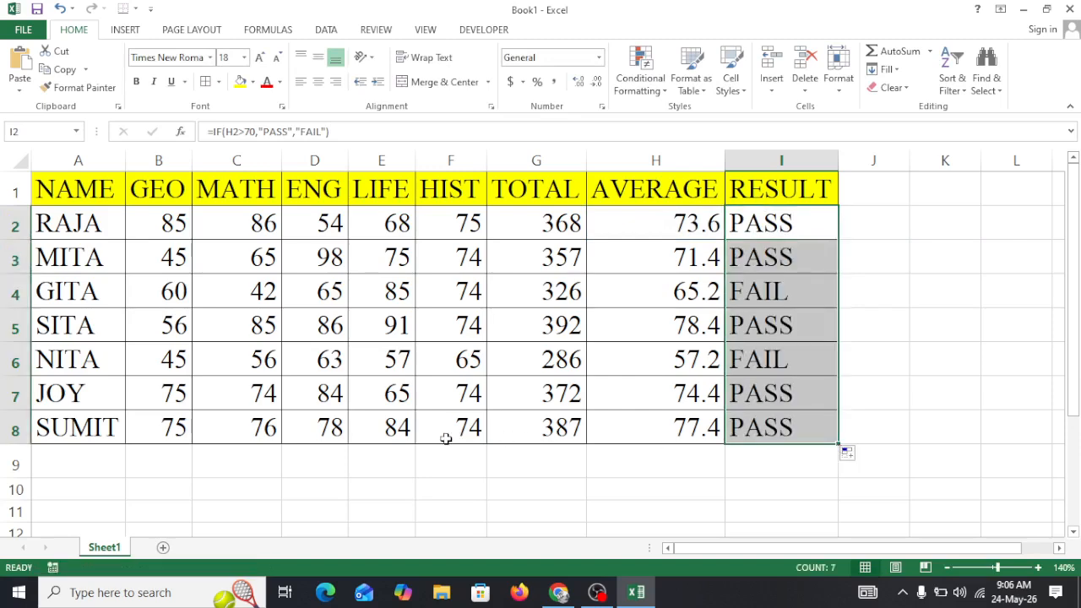
{"action": "left_click", "coordinate": [453, 488]}
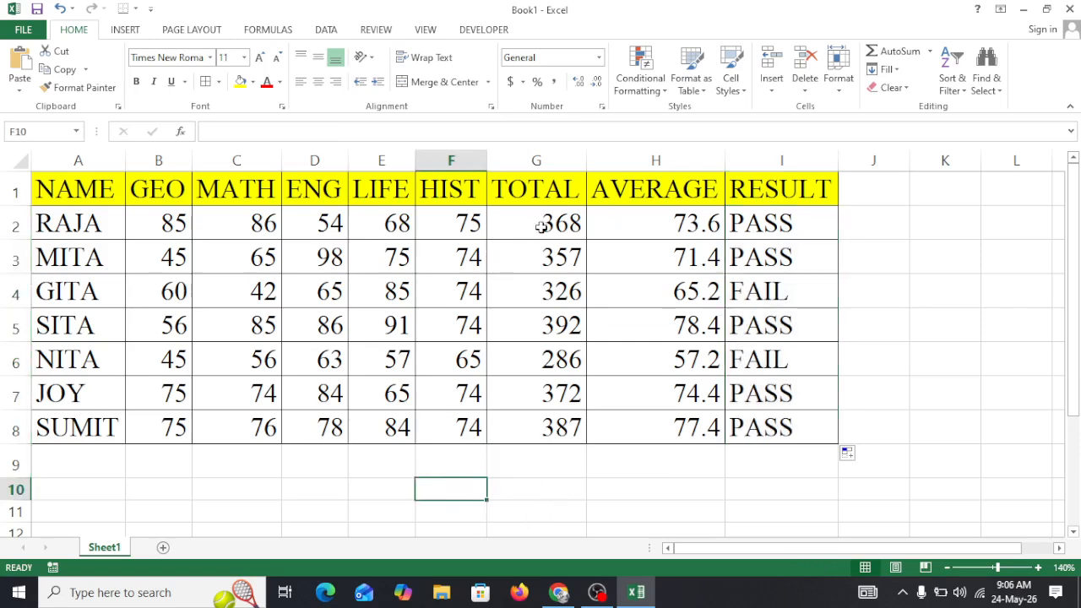
Step: Change the IF condition in I2 to H2>=70 and copy the revised formula down to I8
{"action": "left_click", "coordinate": [757, 223]}
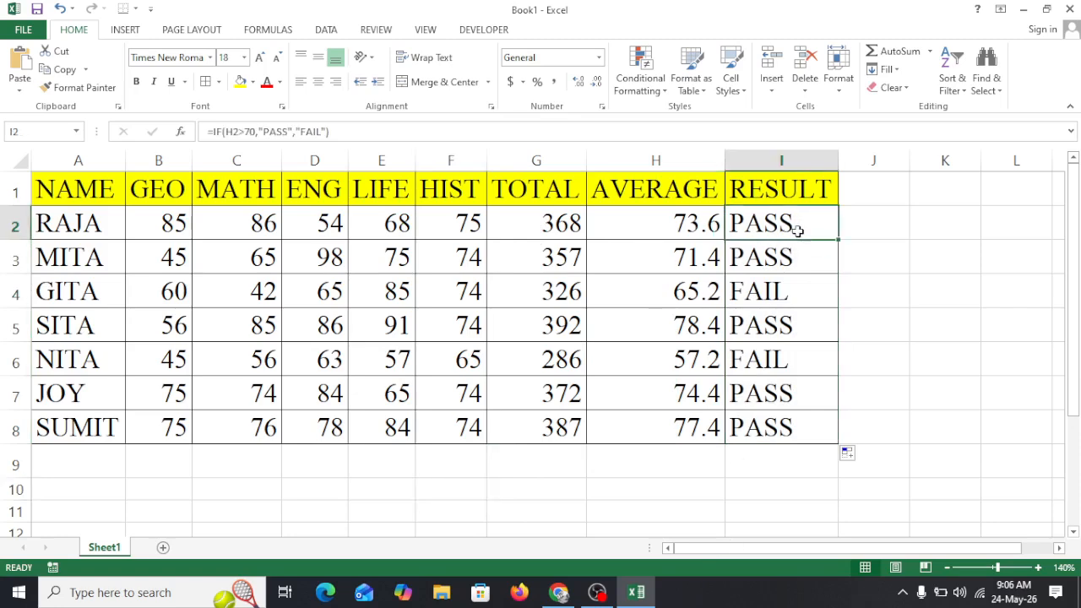
{"action": "left_click", "coordinate": [245, 131]}
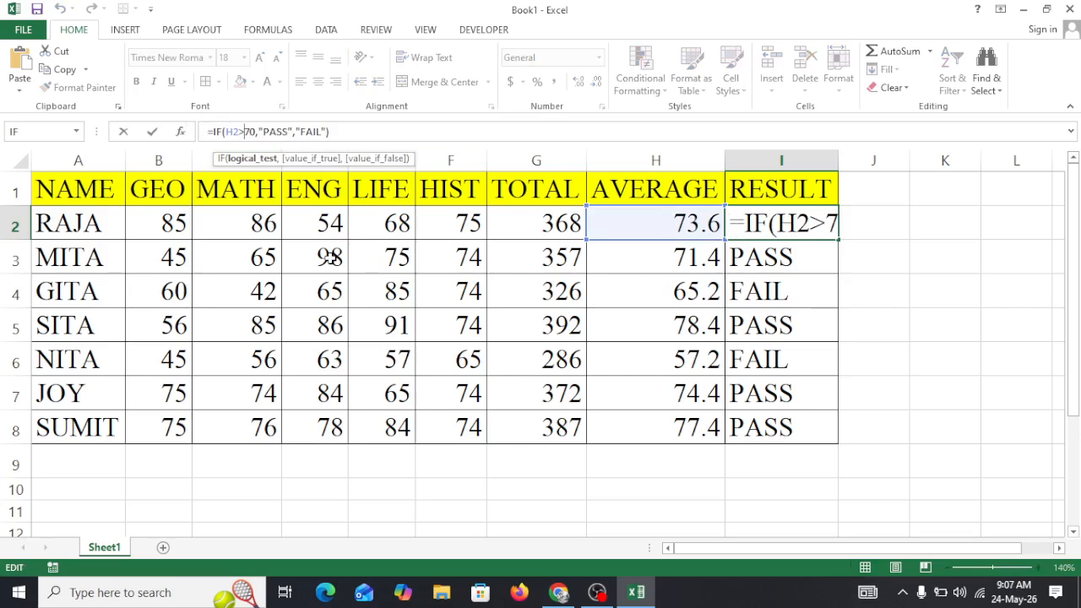
{"action": "type", "text": "="}
{"action": "key", "text": "Return"}
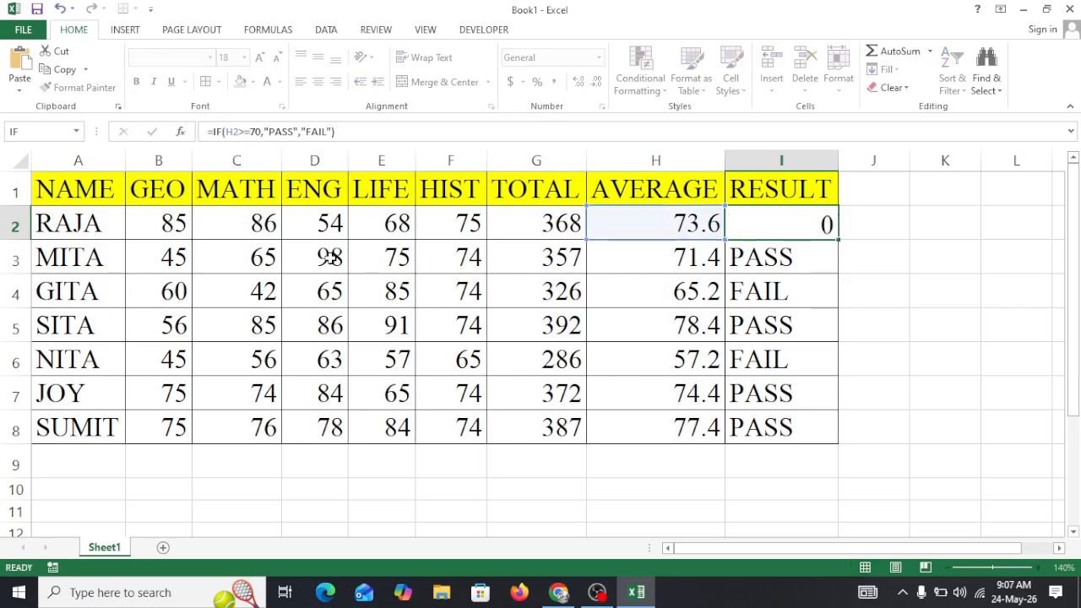
{"action": "left_click", "coordinate": [786, 228]}
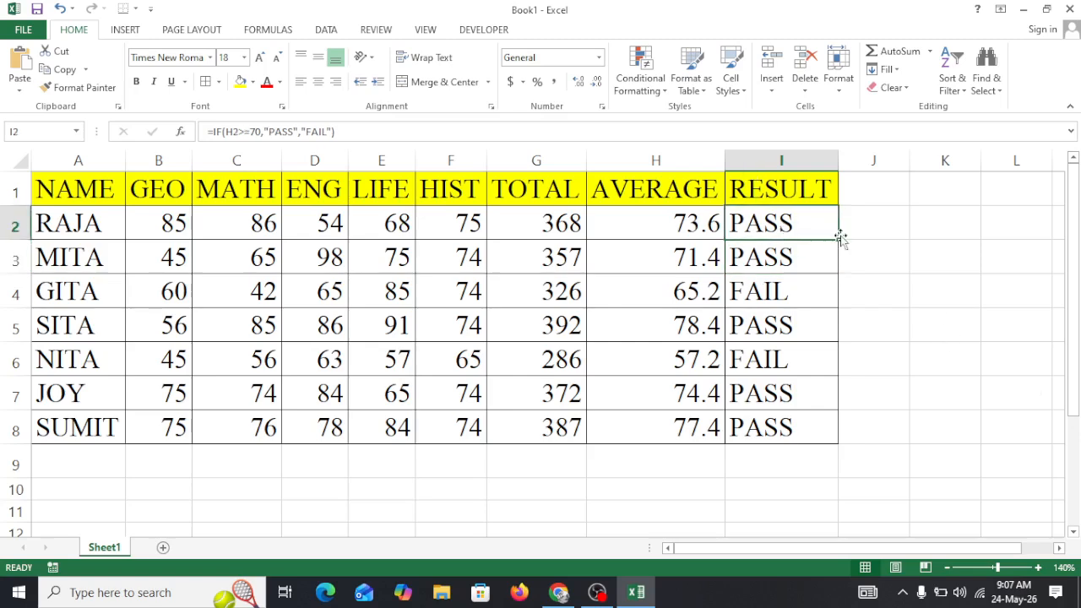
{"action": "left_click_drag", "start_coordinate": [836, 239], "coordinate": [836, 449]}
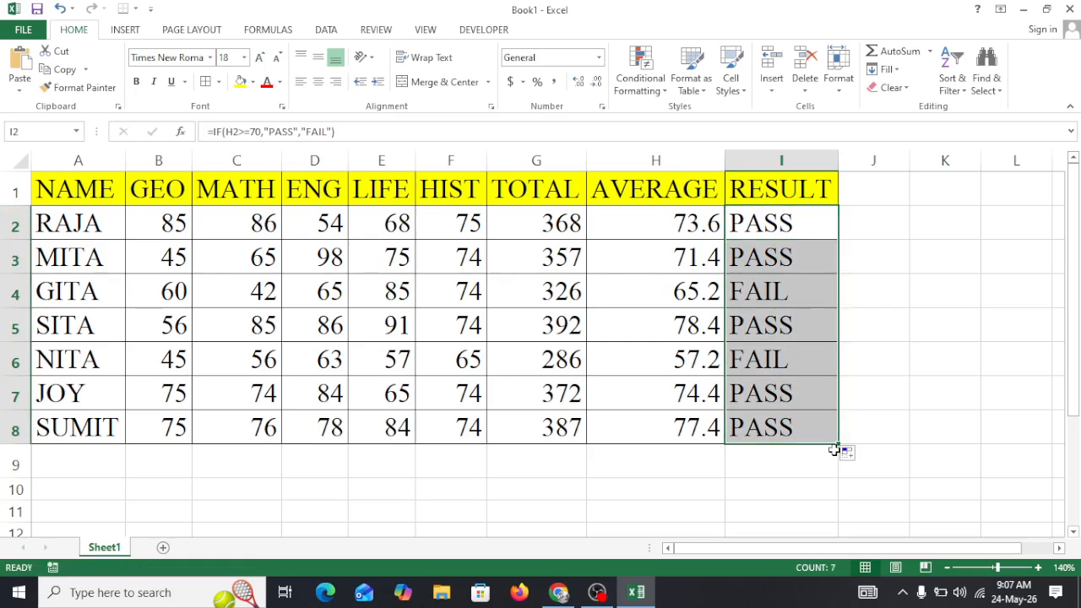
Step: Review the IF, SUM and AVERAGE formulas behind the RESULT, TOTAL and AVERAGE columns in rows 2 and 3
{"action": "left_click", "coordinate": [342, 131]}
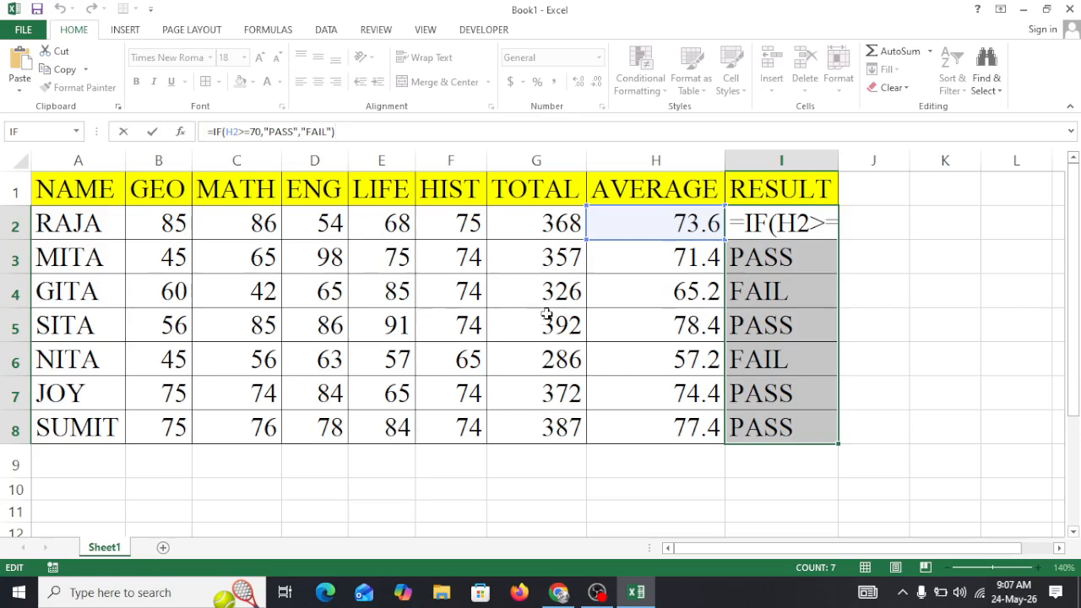
{"action": "key", "text": "Return"}
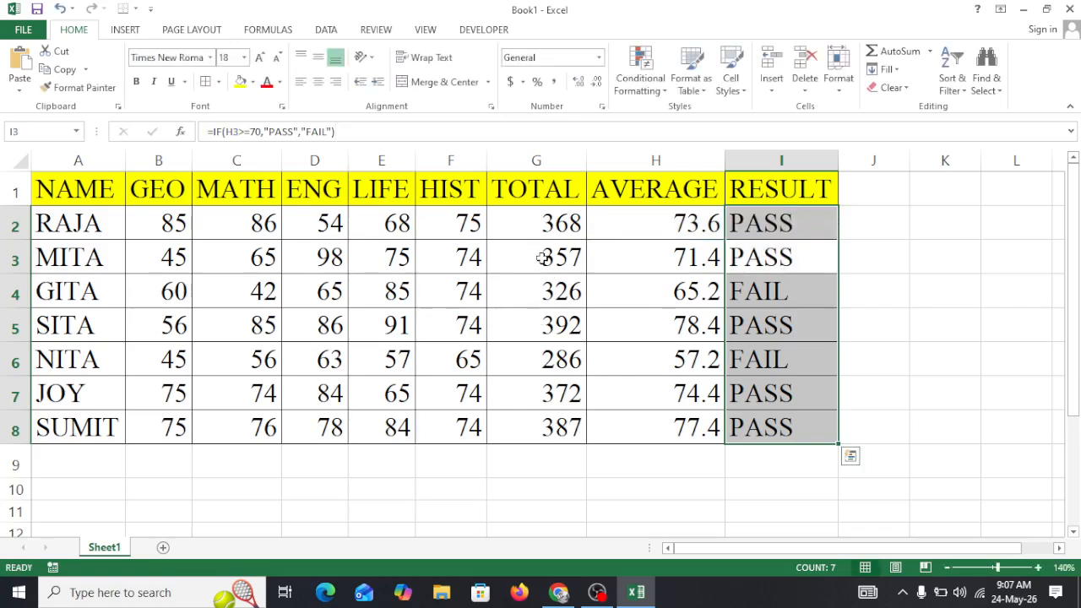
{"action": "left_click", "coordinate": [543, 258]}
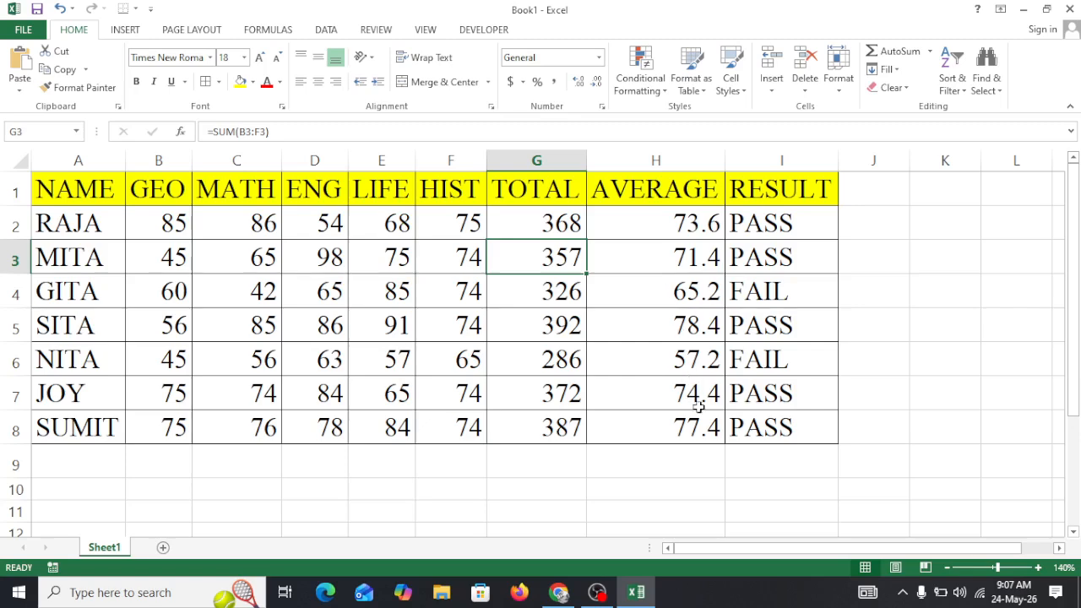
{"action": "left_click", "coordinate": [526, 223]}
{"action": "left_click", "coordinate": [670, 225]}
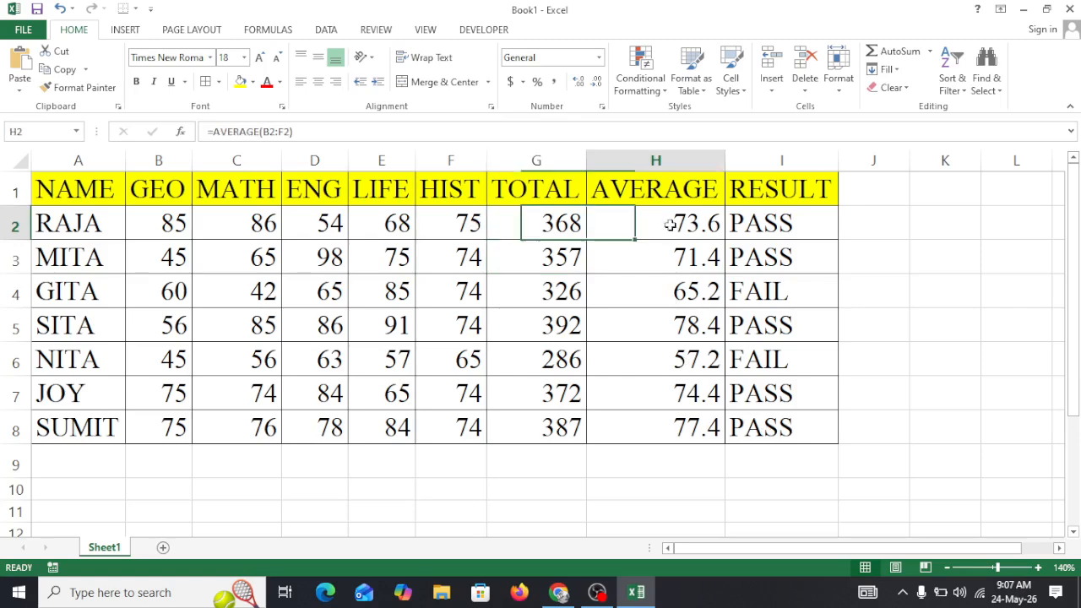
{"action": "left_click", "coordinate": [760, 240]}
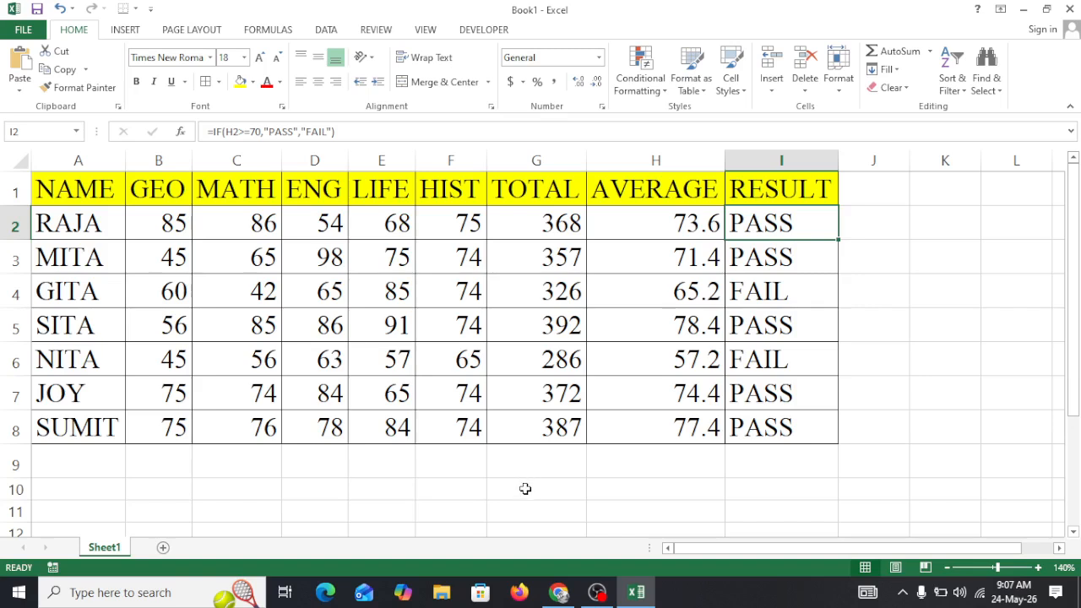
Step: Minimize the marksheet workbook window to show the desktop
{"action": "left_click", "coordinate": [1023, 9]}
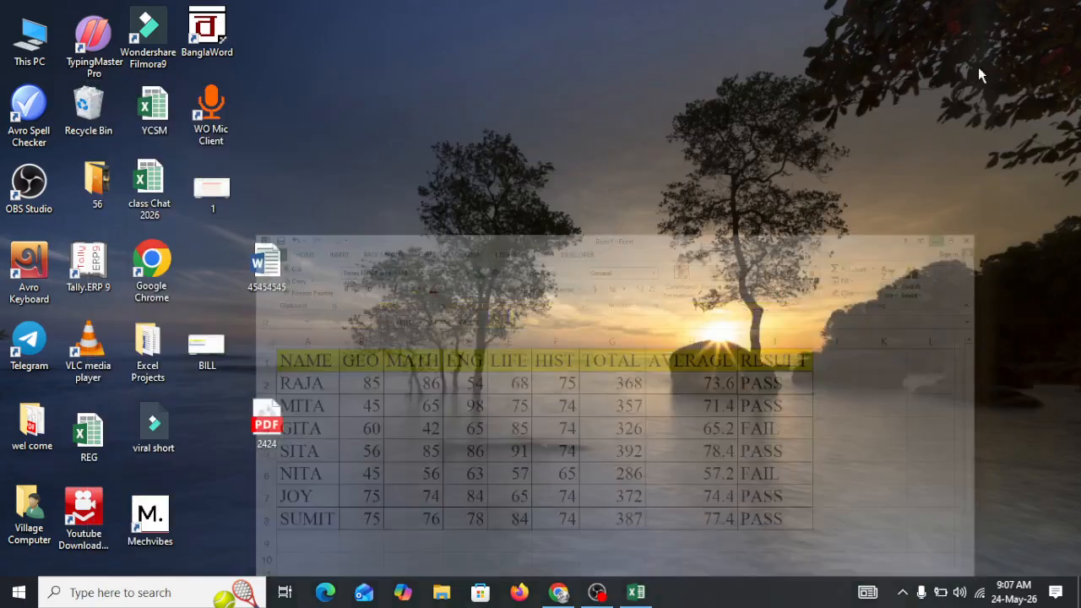
{"action": "right_click", "coordinate": [868, 165]}
{"action": "left_click", "coordinate": [889, 209]}
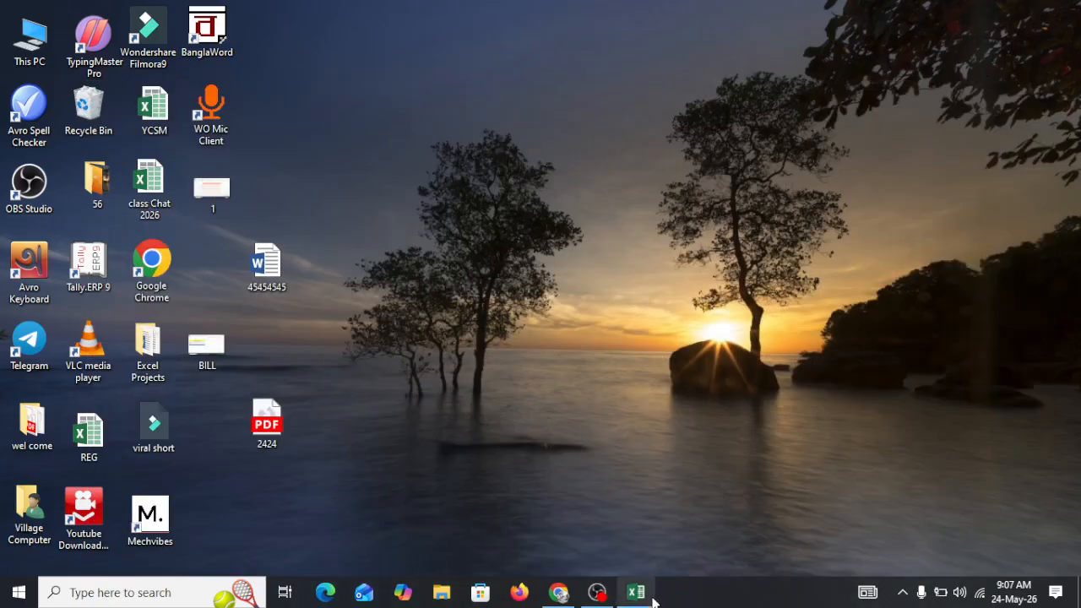